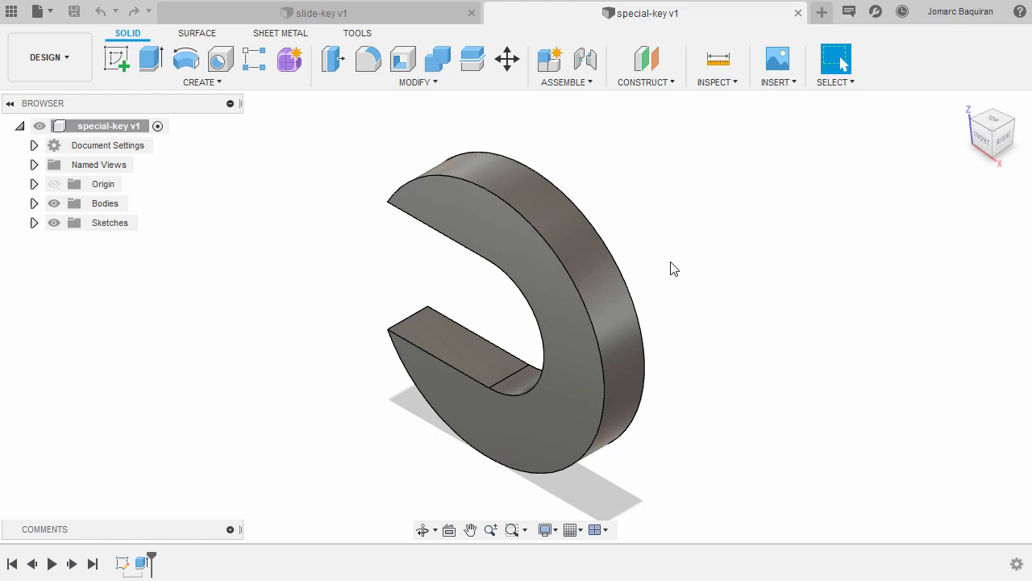
# Create a new design and save it as set-screw in the Assy-Machine-Vise location.
pyautogui.click(822, 13)
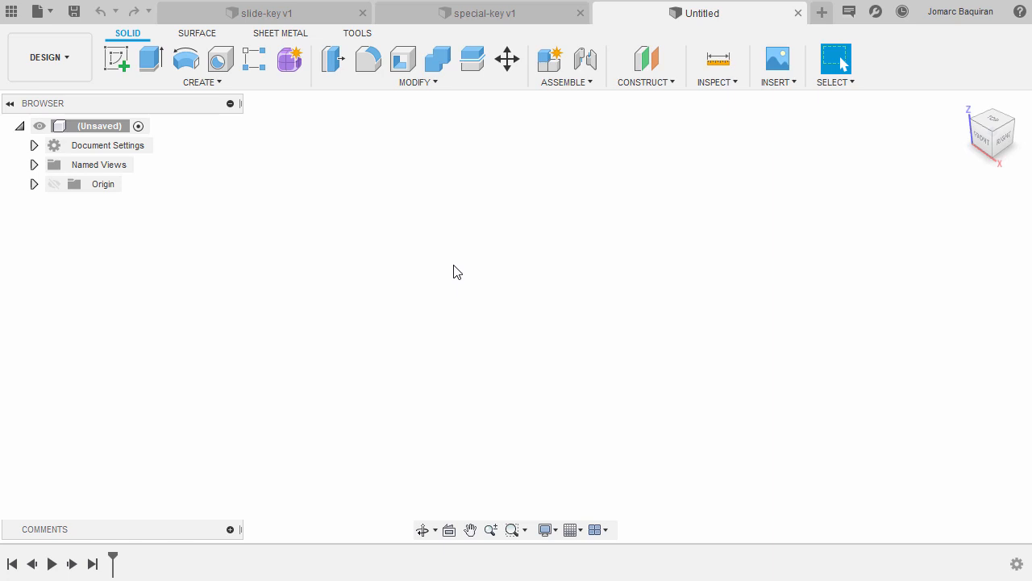
pyautogui.hotkey('ctrl', 's')
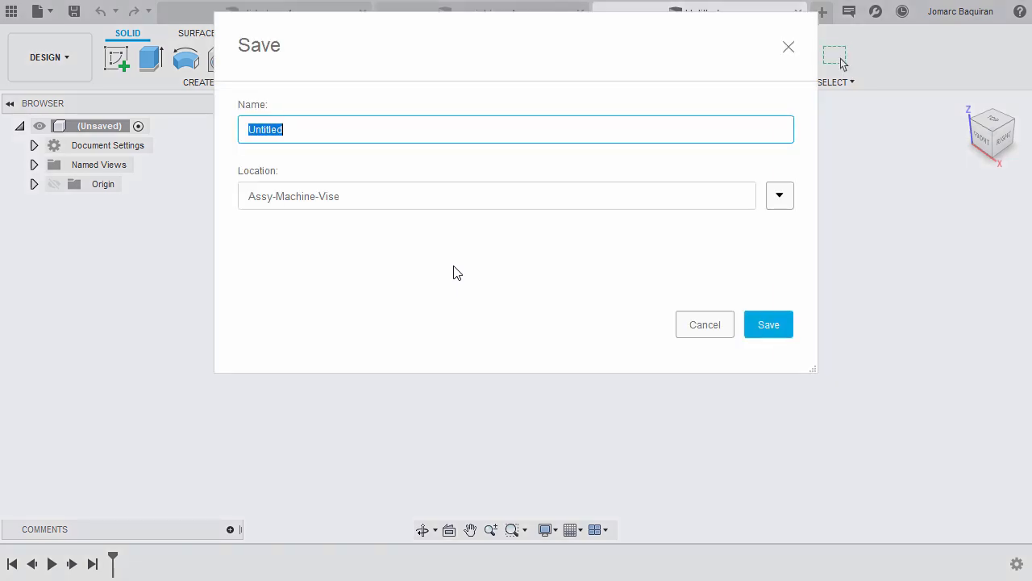
pyautogui.write('set-screw')
pyautogui.click(773, 326)
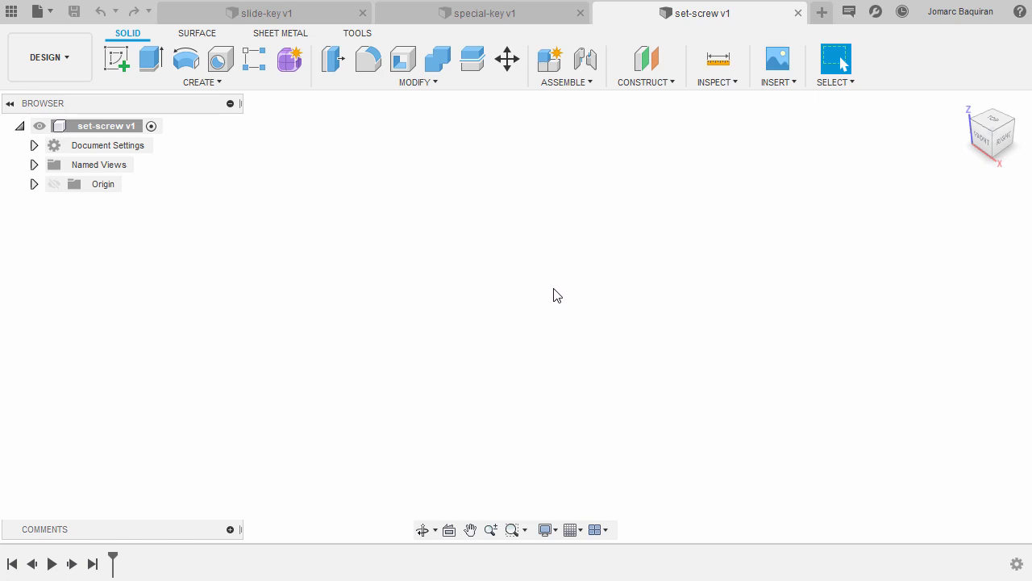
# Start a sketch on the front plane and draw a rectangle from the origin, about 2 27/32 in wide and 1 23/32 in high.
pyautogui.press('r')
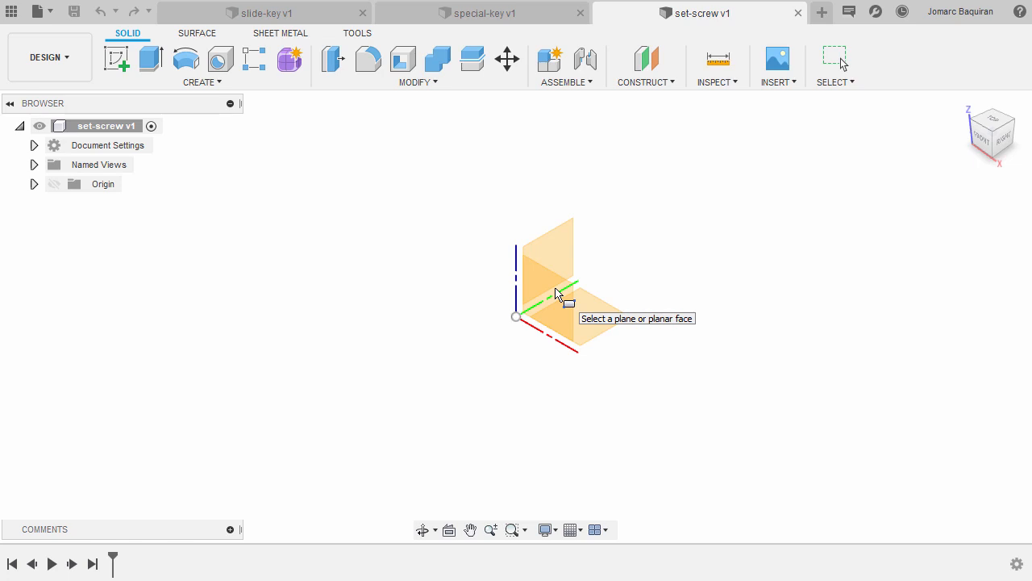
pyautogui.click(555, 290)
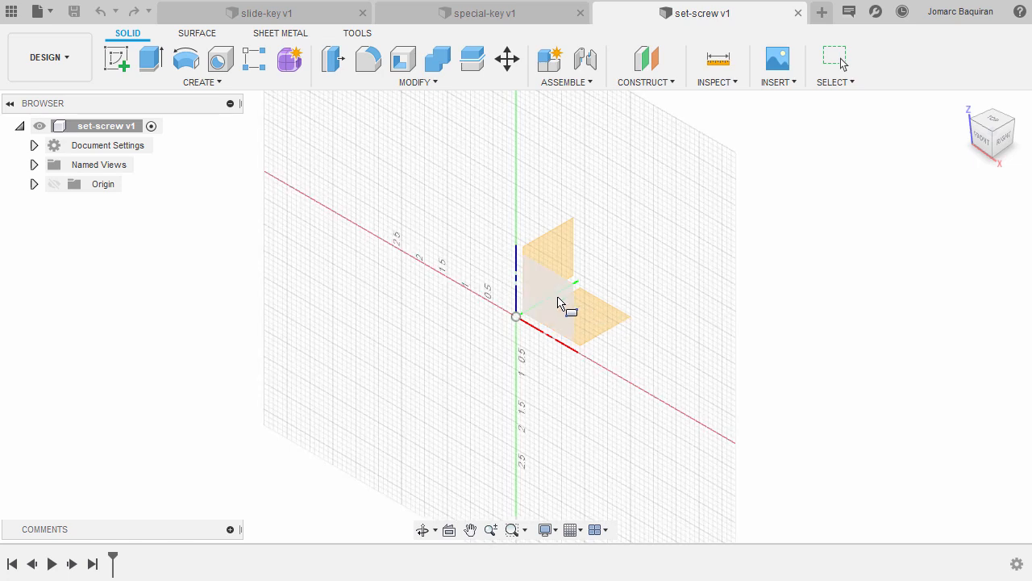
pyautogui.click(555, 299)
pyautogui.click(544, 301)
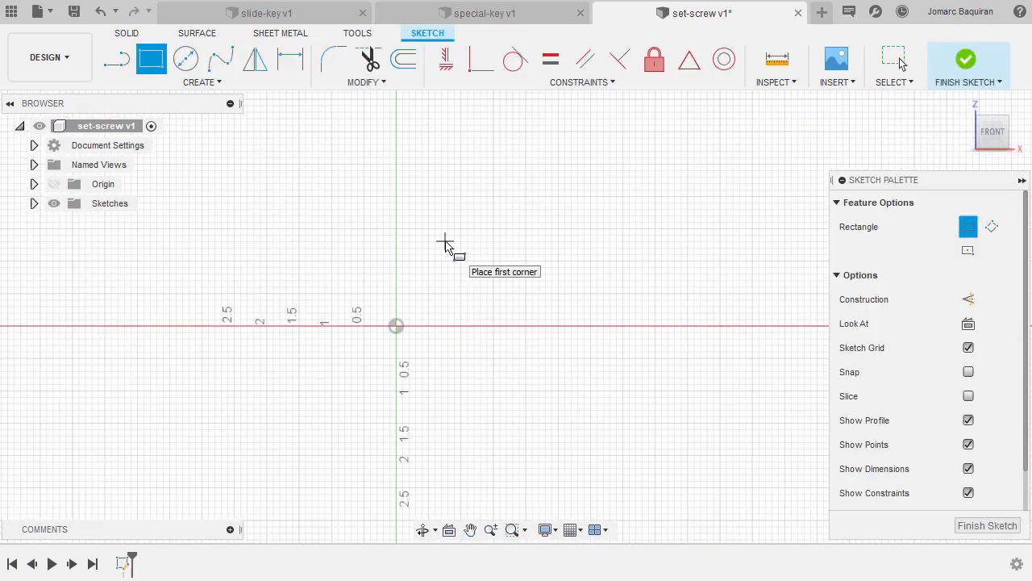
pyautogui.click(400, 326)
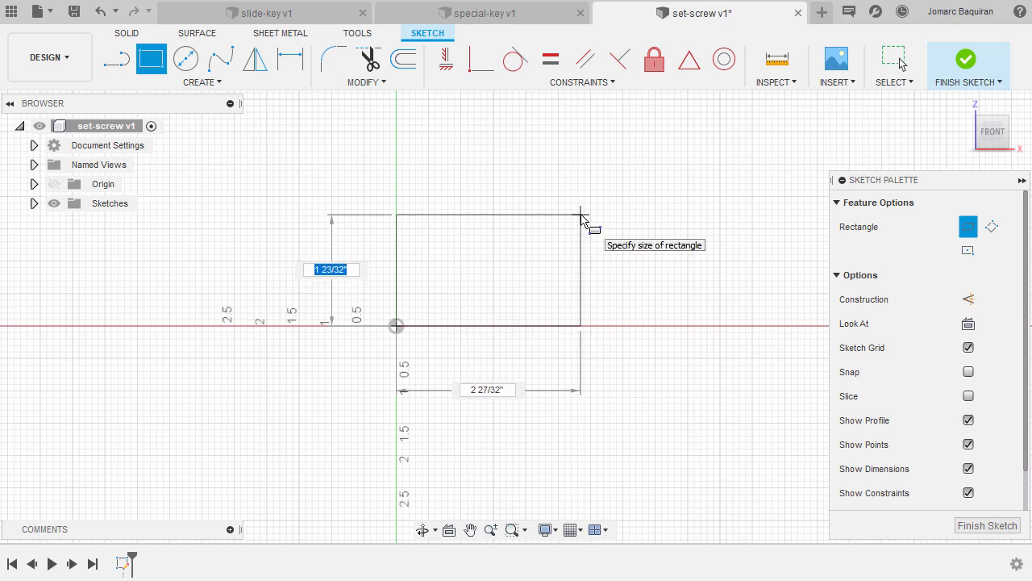
pyautogui.click(581, 215)
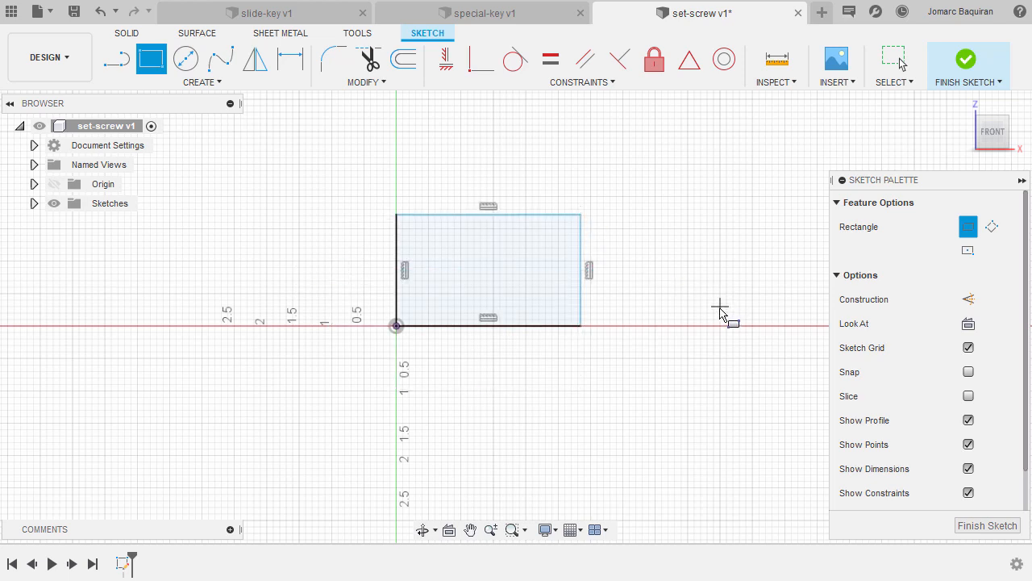
# Draw a second, lower rectangle along the horizontal axis from the first one's lower outer corner, extending the profile to about 6 1/4 in overall.
pyautogui.click(582, 326)
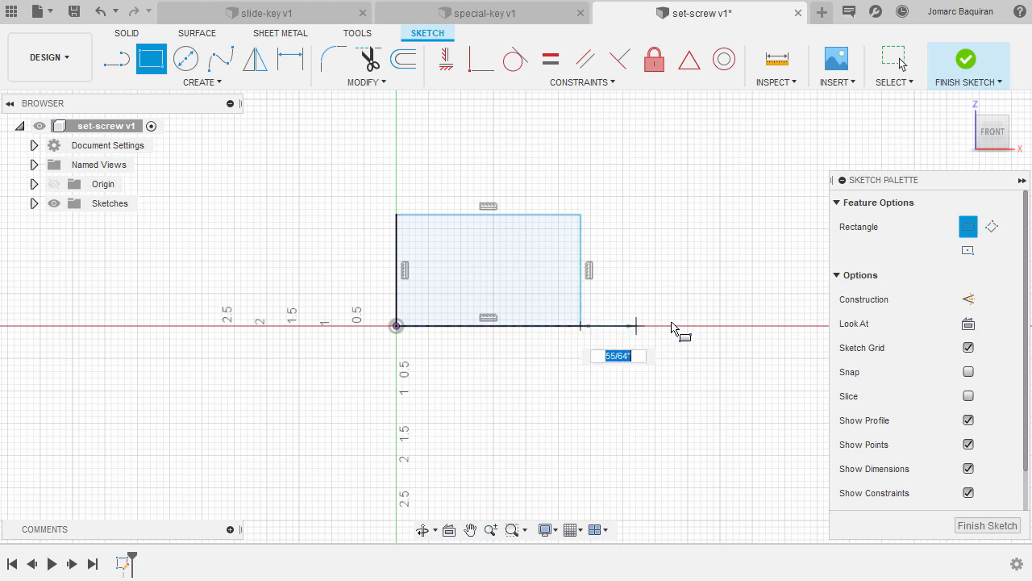
pyautogui.click(801, 261)
pyautogui.press('Escape')
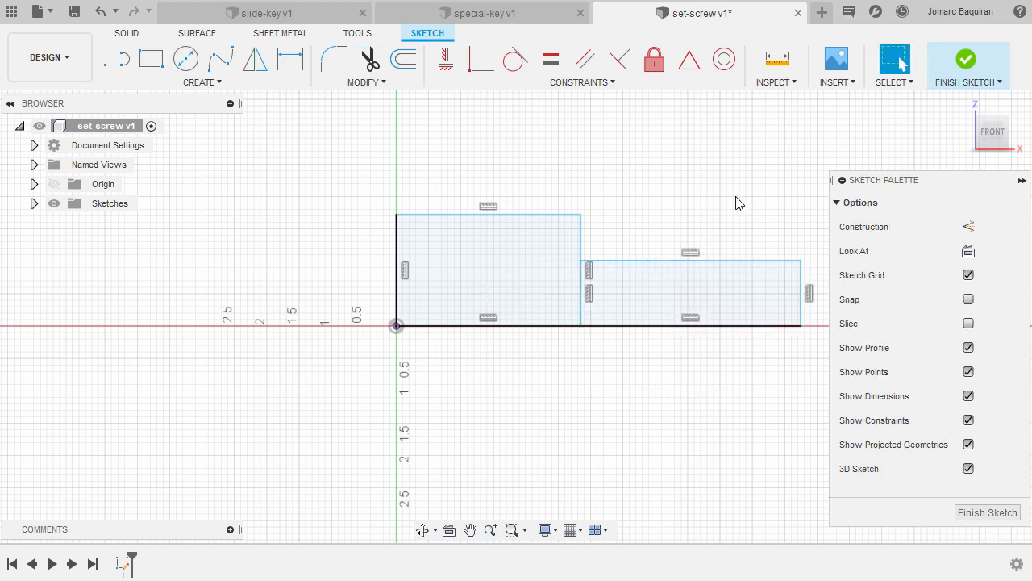
# Dimension the overall length between the two outermost vertical edges of the profile as 3/4 in.
pyautogui.moveTo(736, 202); pyautogui.dragTo(643, 210, button='middle')
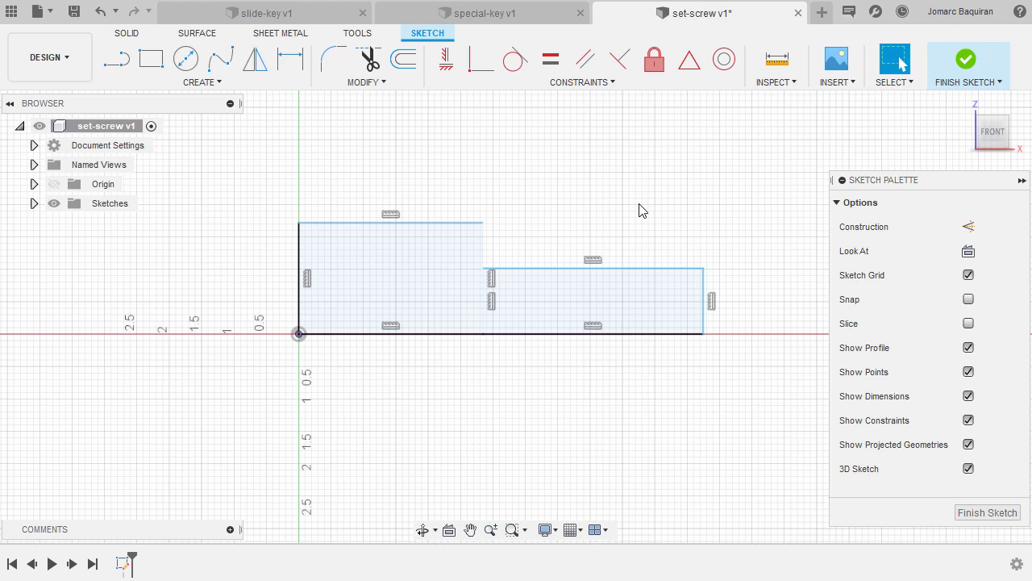
pyautogui.press('d')
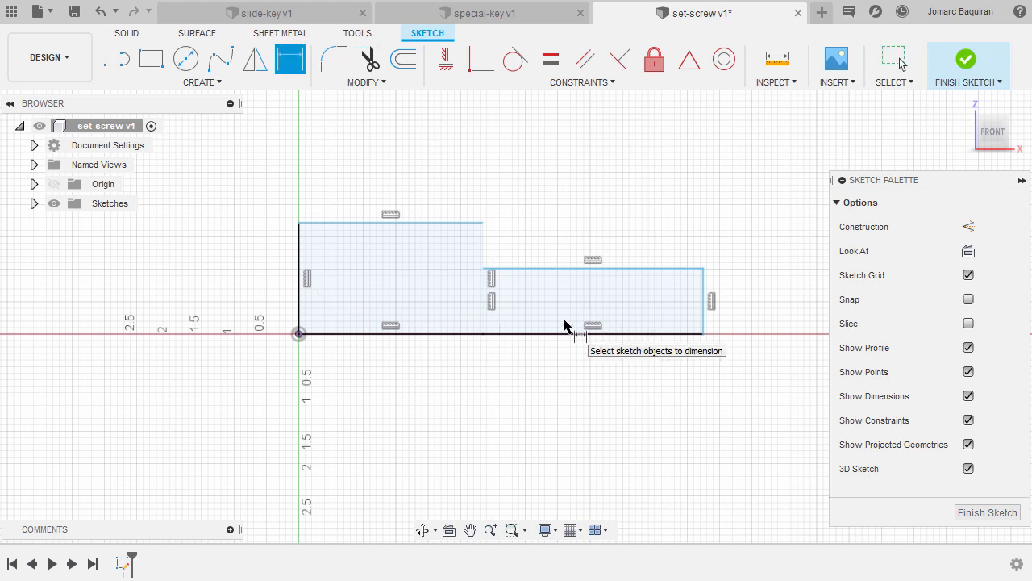
pyautogui.click(299, 255)
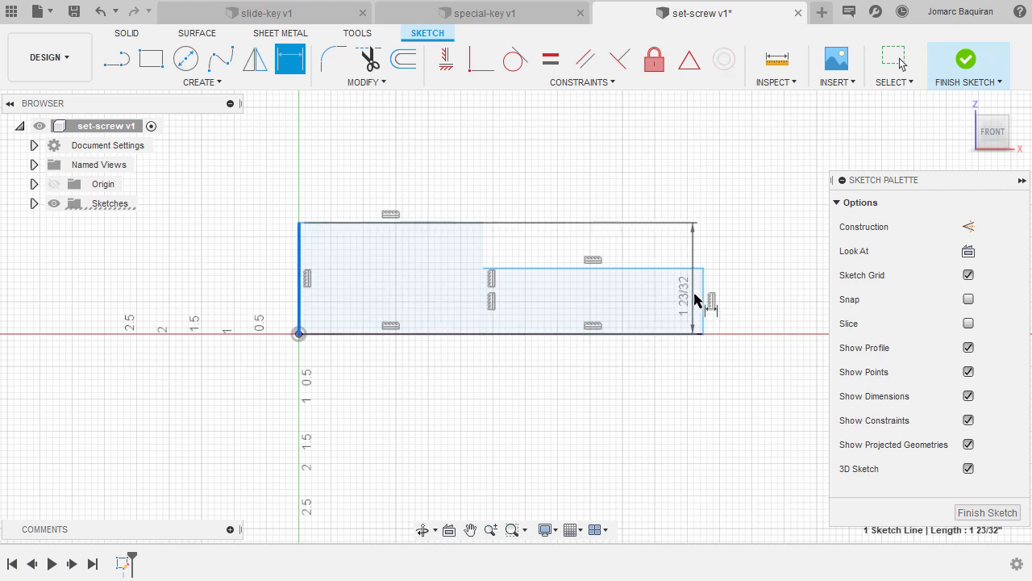
pyautogui.click(702, 300)
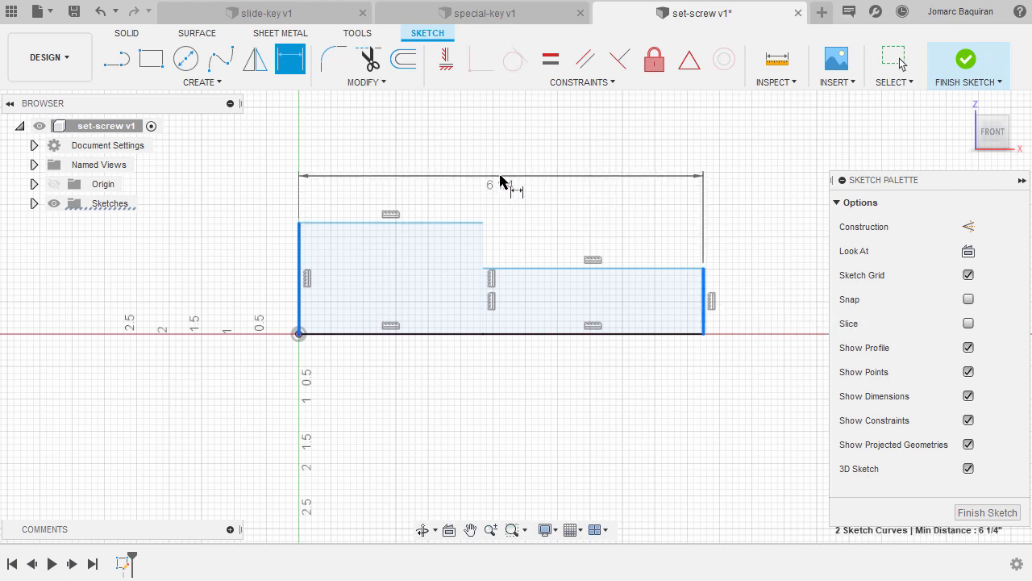
pyautogui.click(503, 174)
pyautogui.write('3')
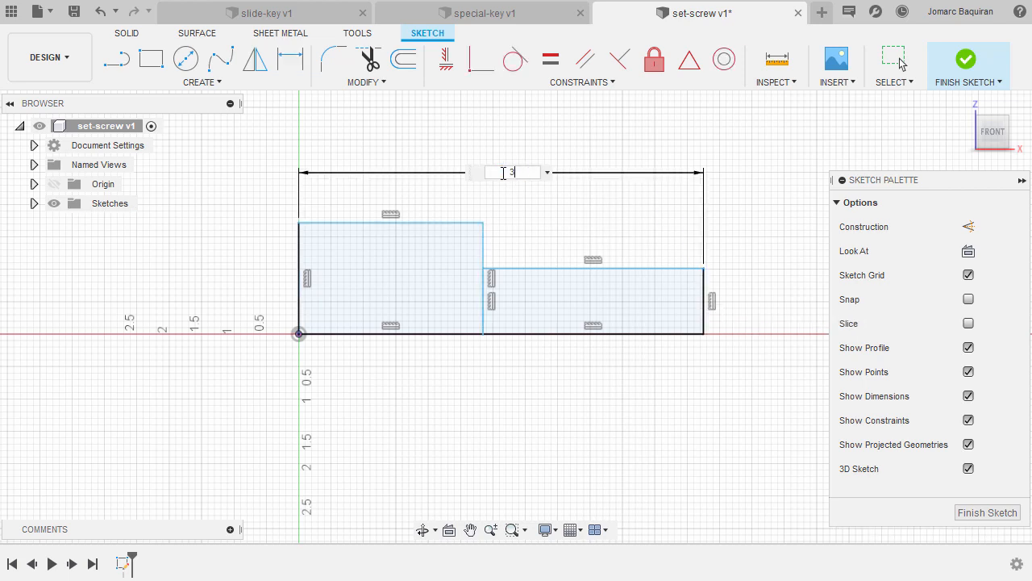
pyautogui.write('/4')
pyautogui.press('Return')
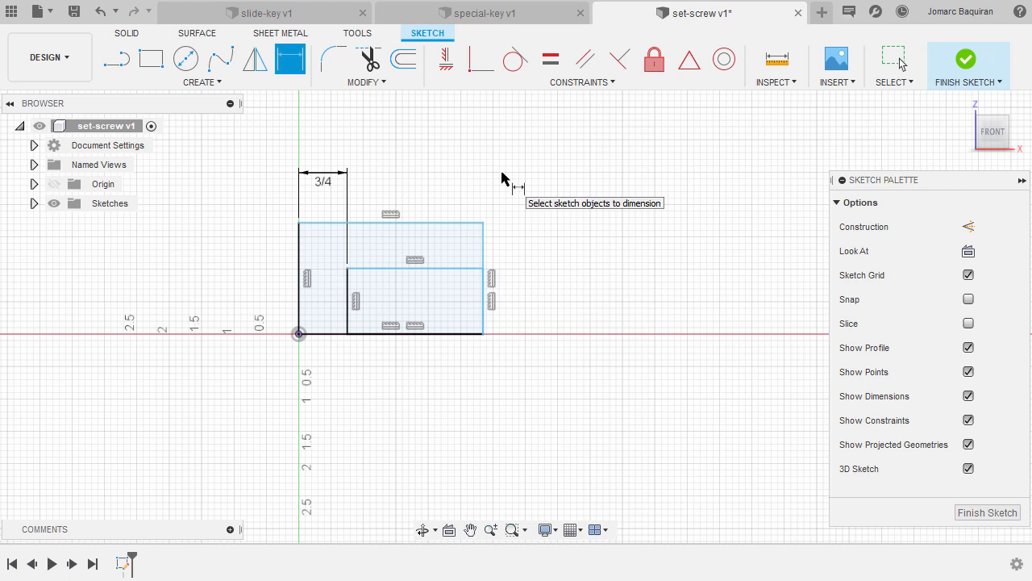
# Dimension the width of the rectangle that starts at the origin as 3/8 in.
pyautogui.scroll(3, 410, 277)
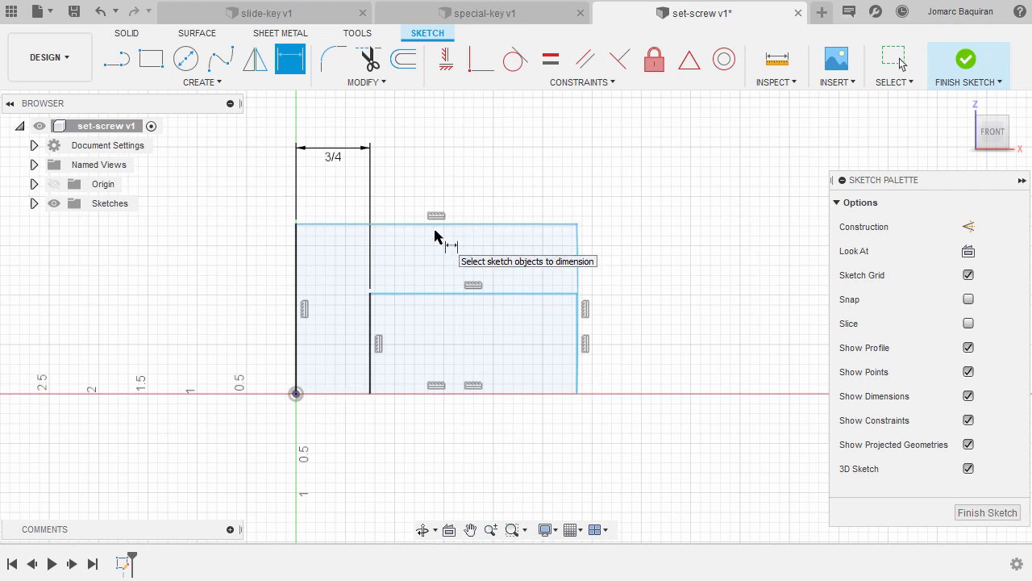
pyautogui.click(296, 262)
pyautogui.click(575, 256)
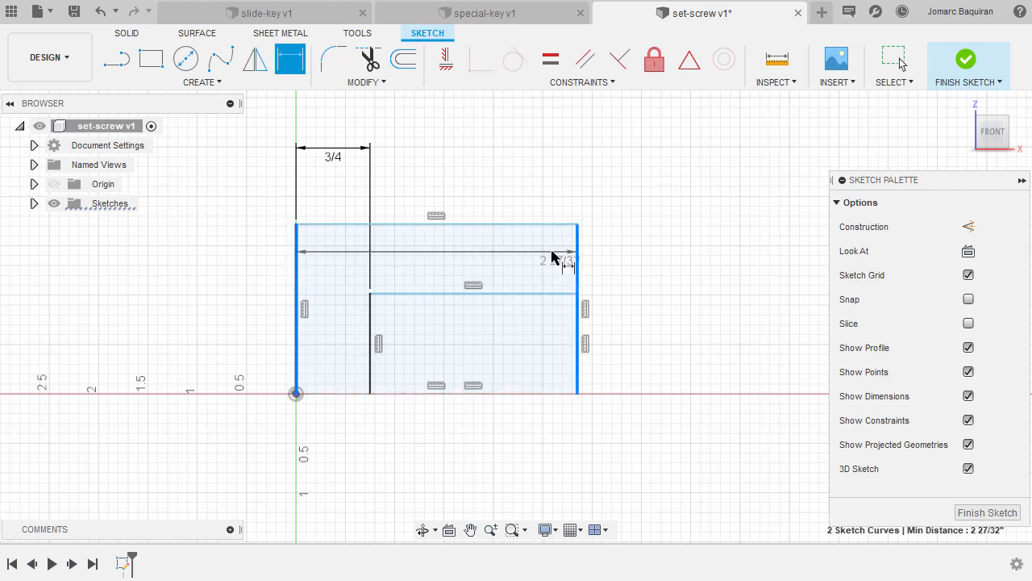
pyautogui.click(332, 200)
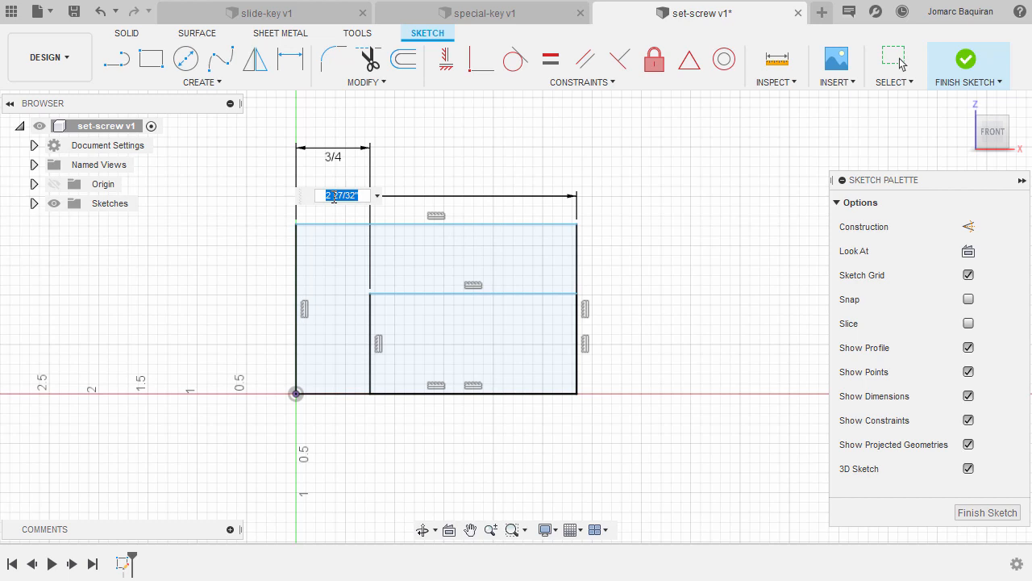
pyautogui.write('3/8')
pyautogui.press('Return')
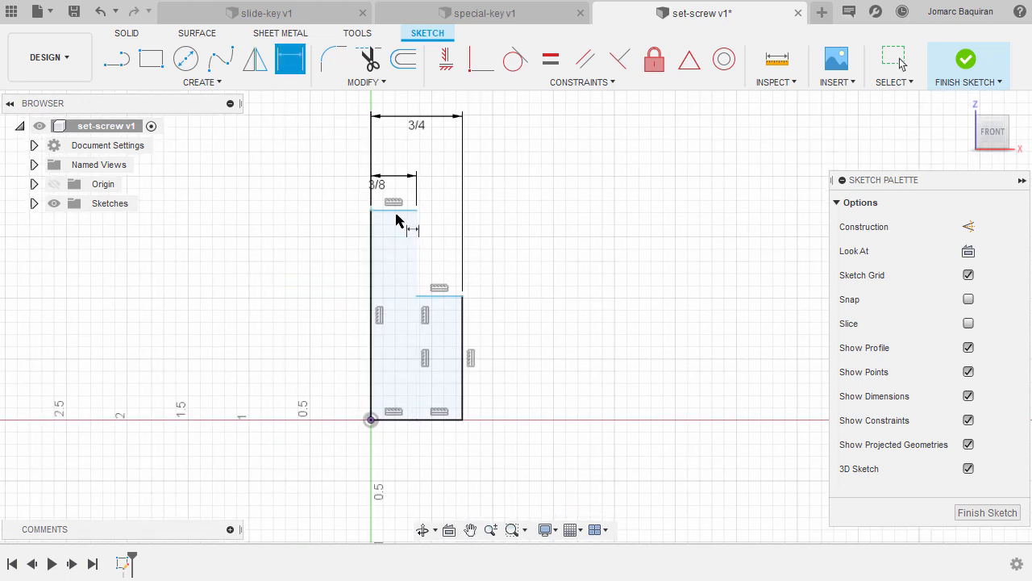
# Dimension the height of the rectangle at the origin as 7/32/2 in.
pyautogui.click(397, 213)
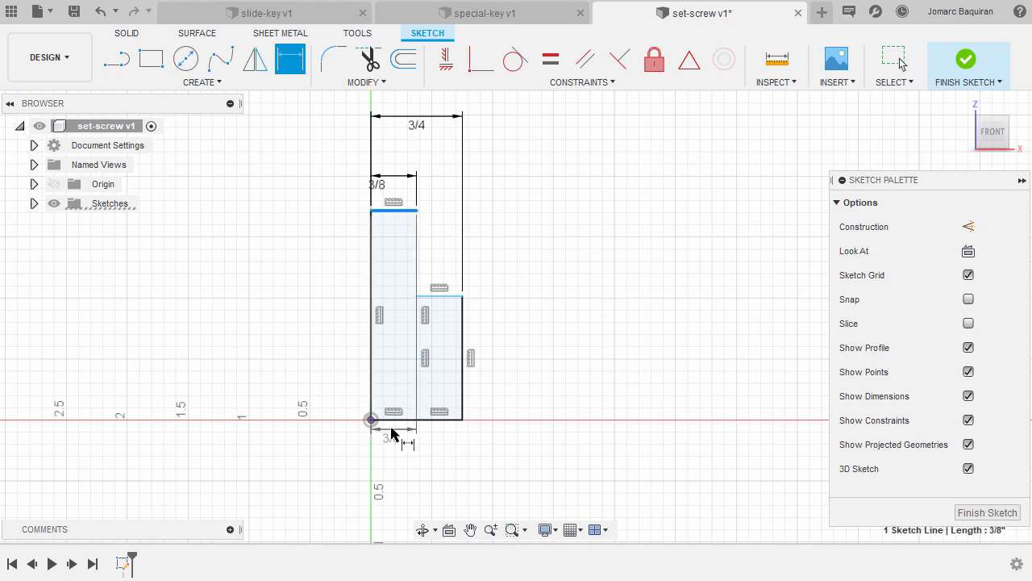
pyautogui.click(407, 420)
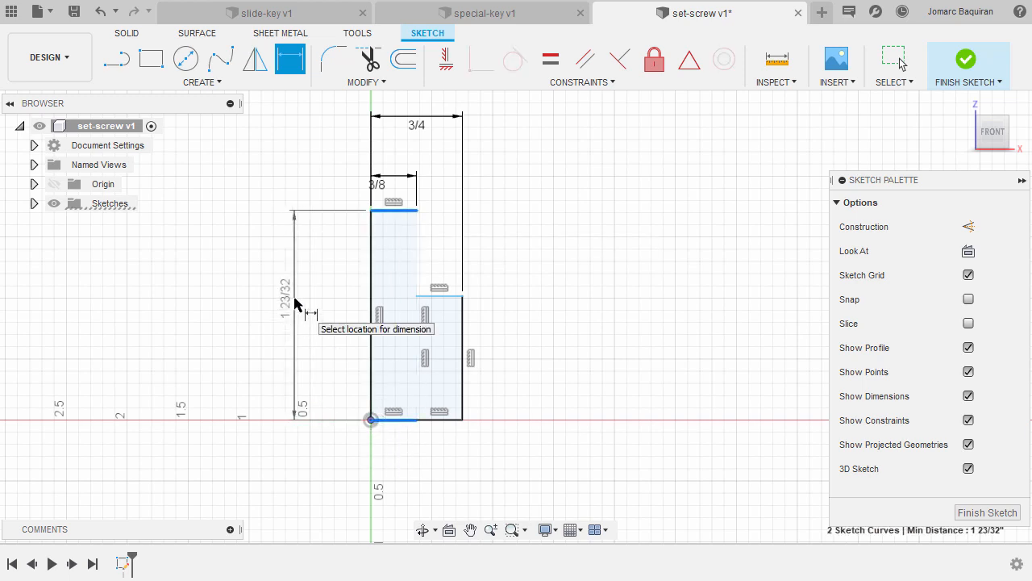
pyautogui.click(296, 300)
pyautogui.write('1')
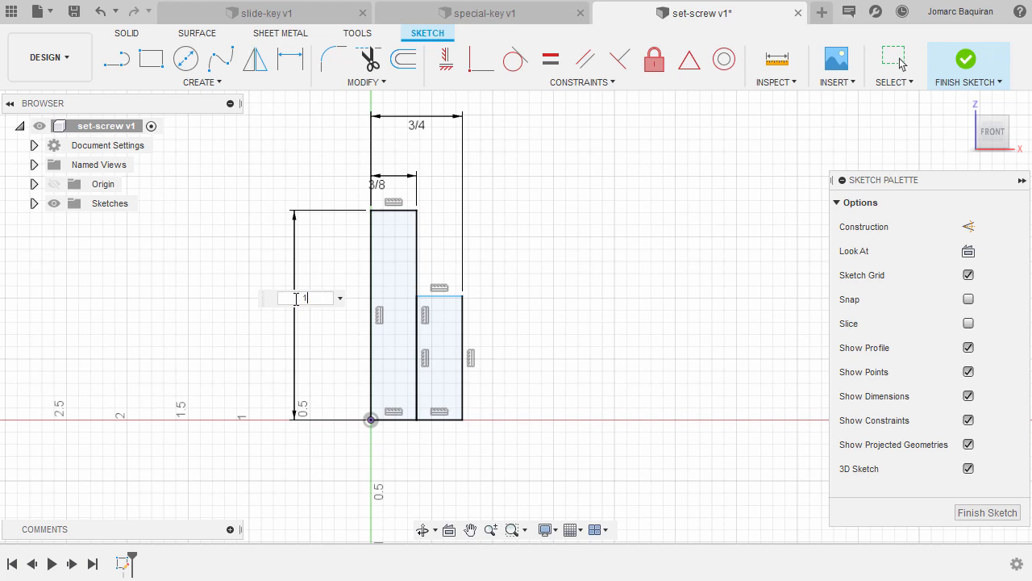
pyautogui.write('7/32/2')
pyautogui.press('Return')
# Dimension the height of the second rectangle, farther from the origin, as 9/64/2 in.
pyautogui.scroll(2, 560, 490)
pyautogui.moveTo(424, 371); pyautogui.dragTo(540, 391, button='middle')
pyautogui.scroll(1, 541, 391)
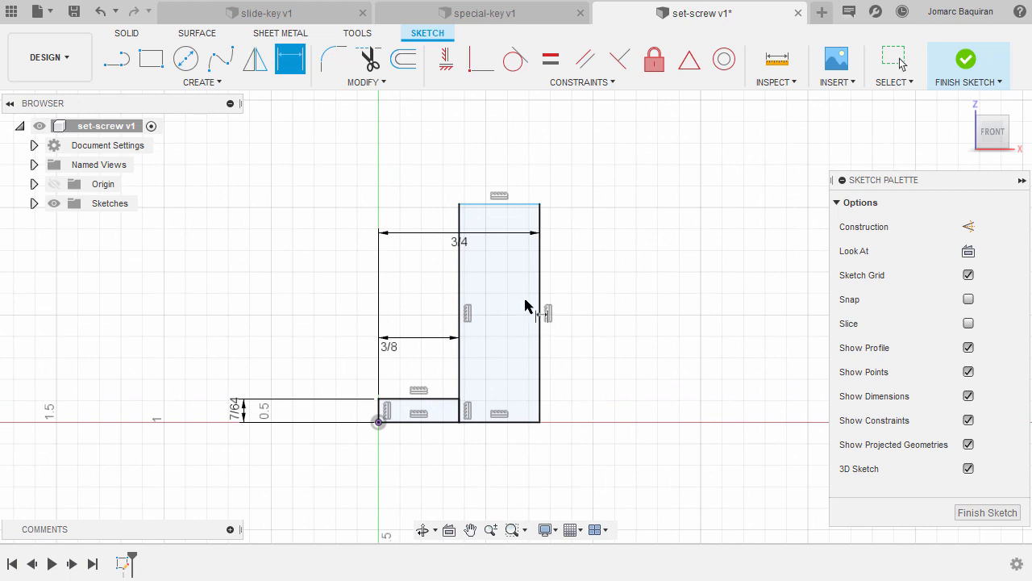
pyautogui.click(503, 206)
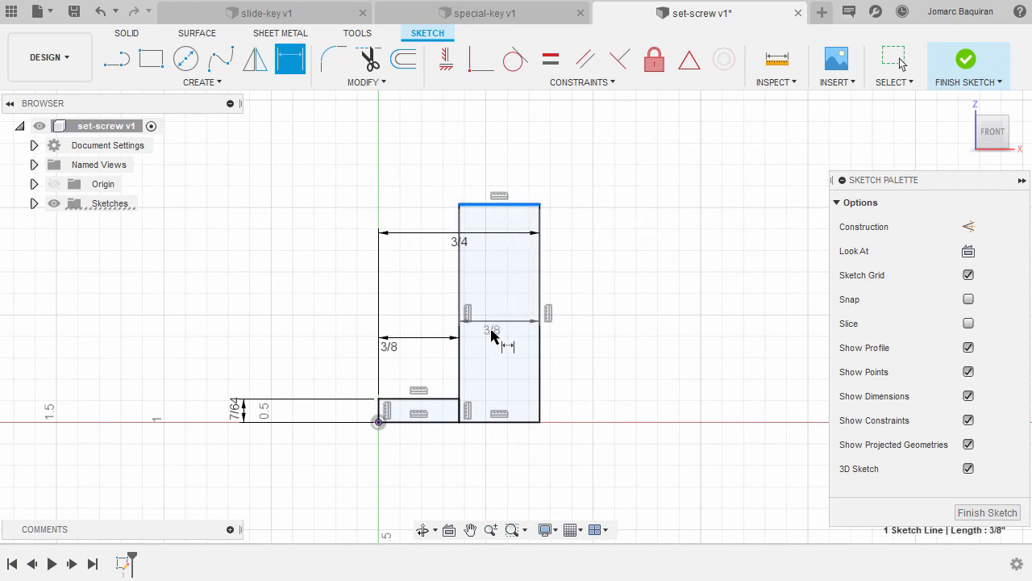
pyautogui.click(493, 421)
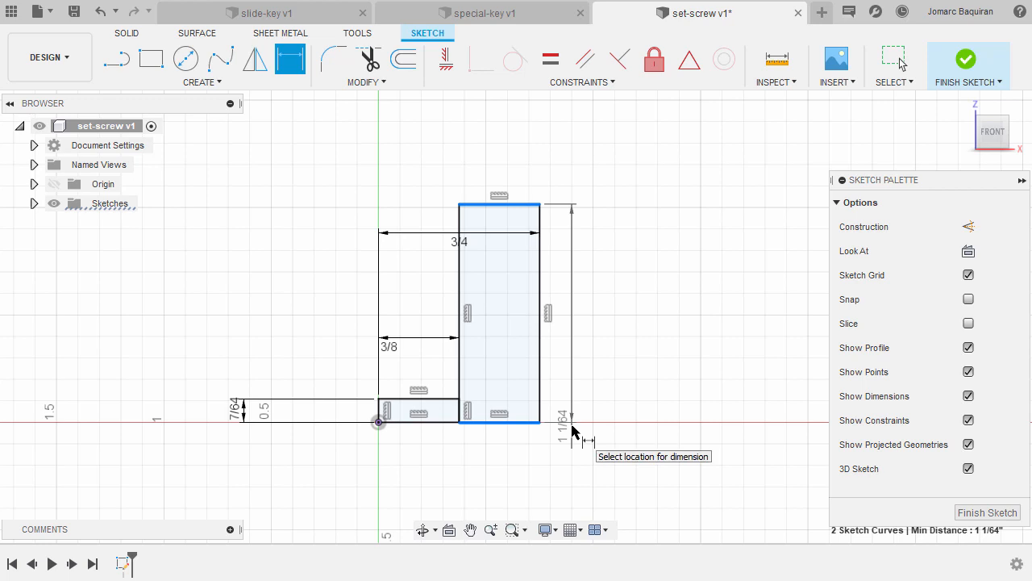
pyautogui.click(572, 431)
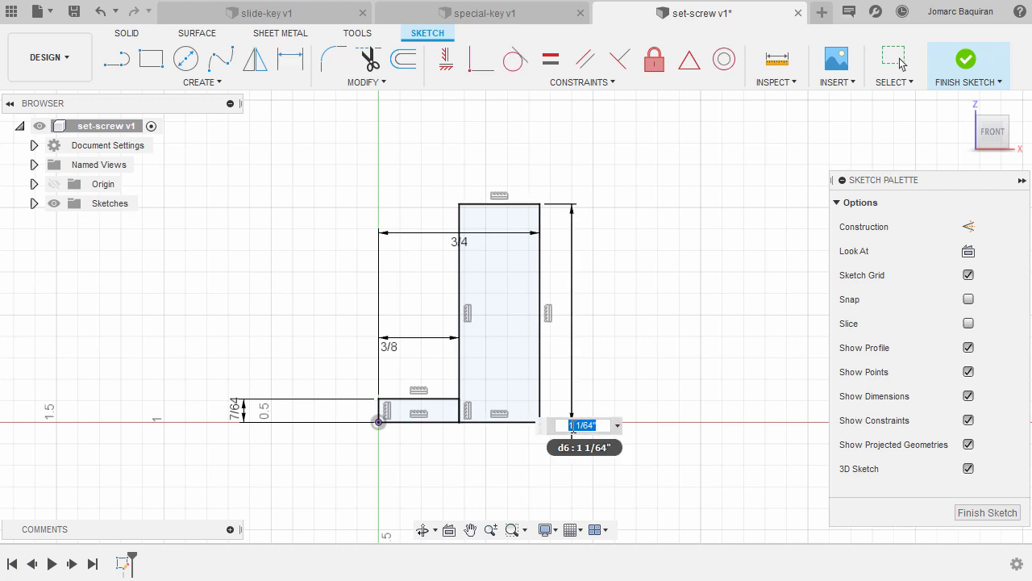
pyautogui.write('9/64/2')
pyautogui.press('Return')
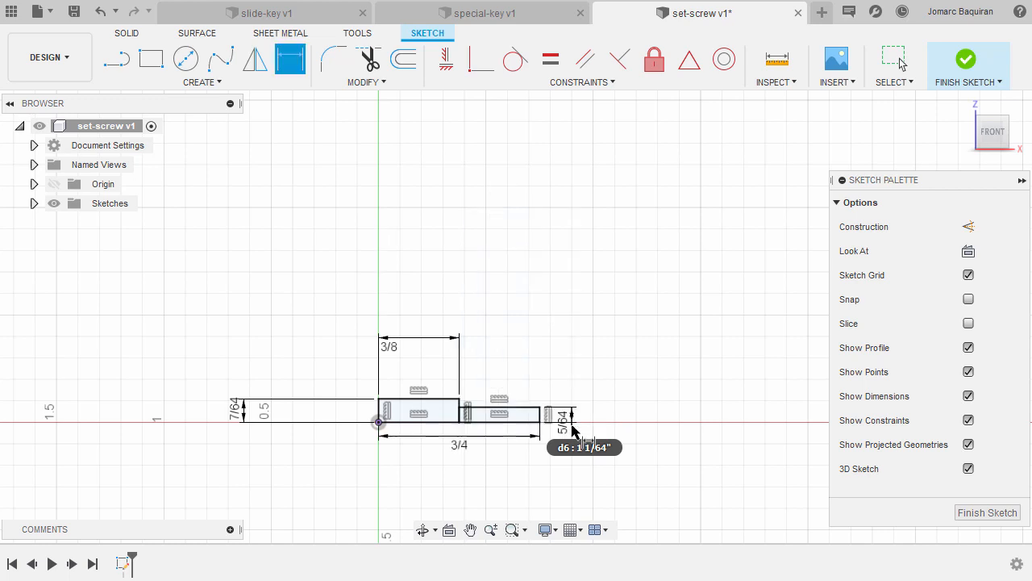
# Revolve both rectangle profiles 360 degrees about the bottom edge along the X axis as a new body.
pyautogui.scroll(3, 487, 428)
pyautogui.scroll(2, 516, 403)
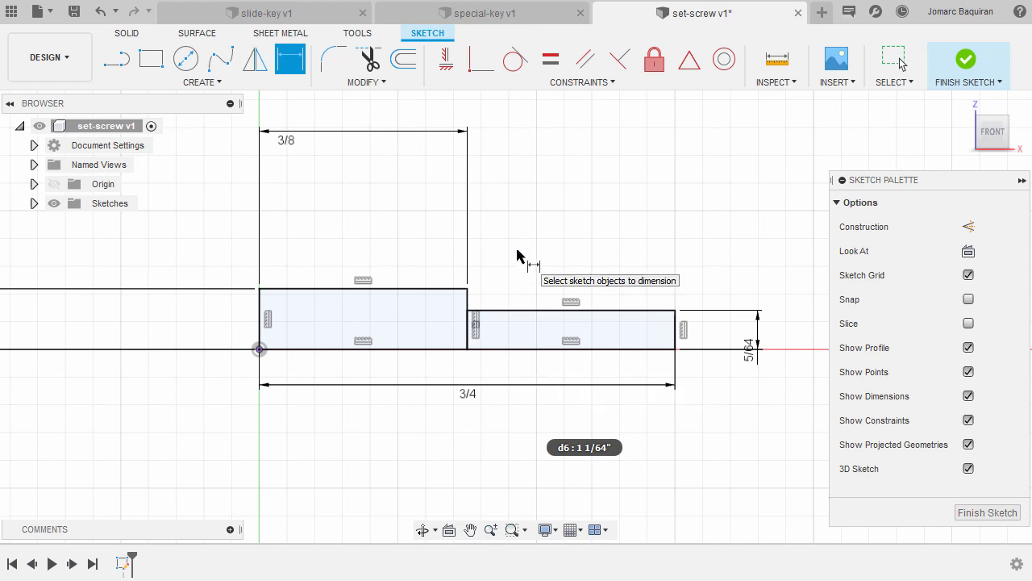
pyautogui.press('s')
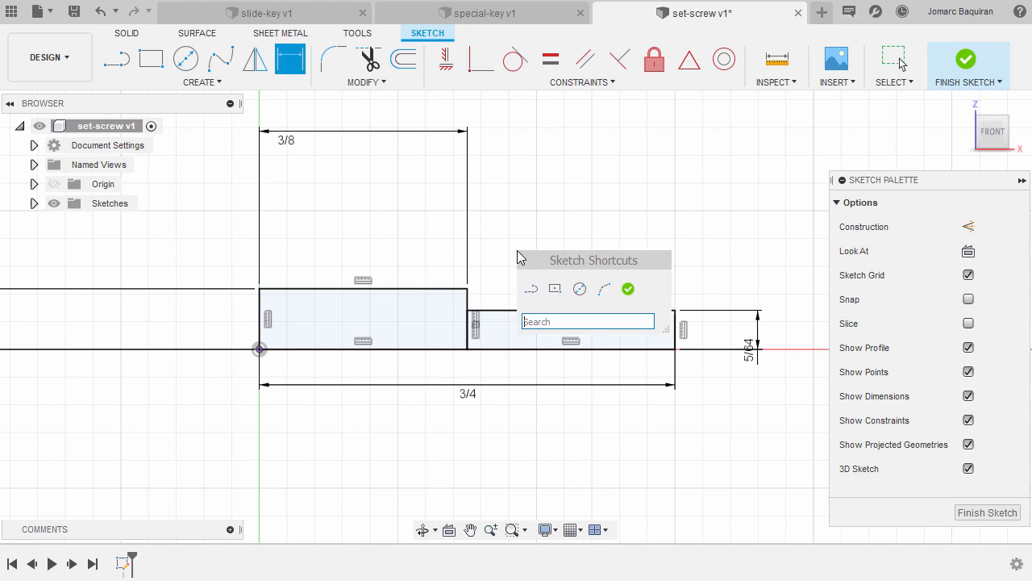
pyautogui.moveTo(530, 267); pyautogui.dragTo(522, 195)
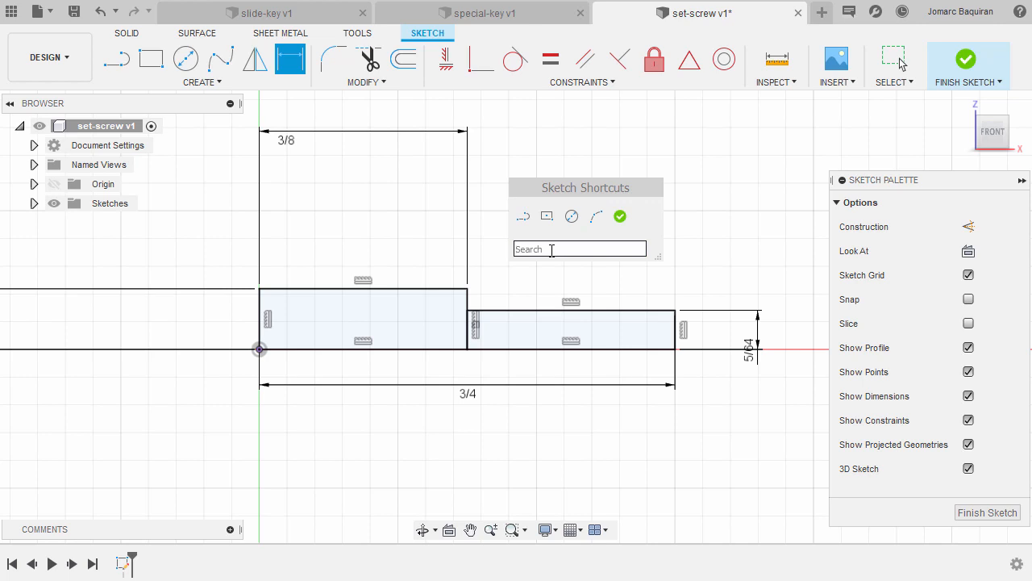
pyautogui.write('rev')
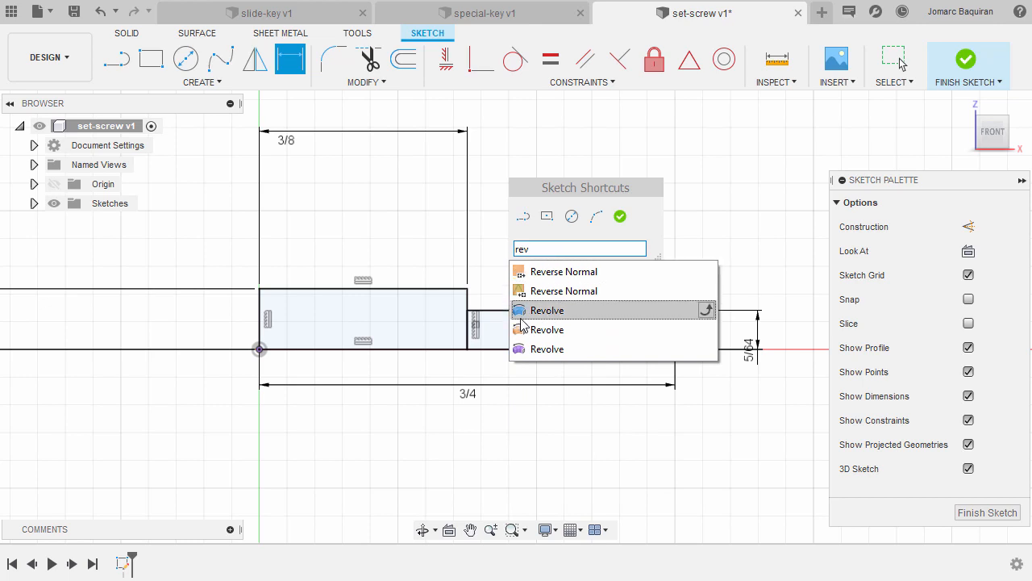
pyautogui.click(599, 315)
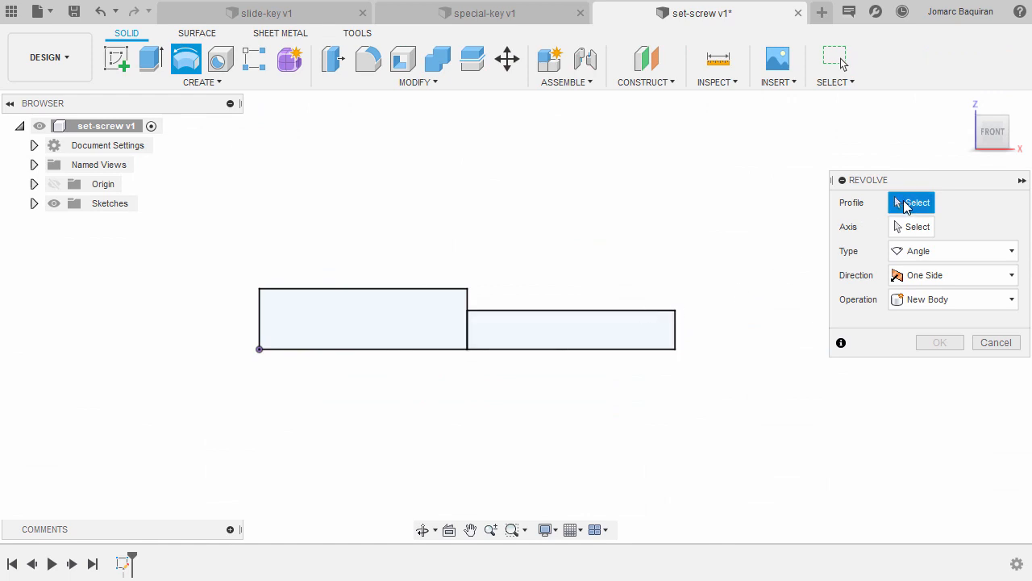
pyautogui.click(405, 326)
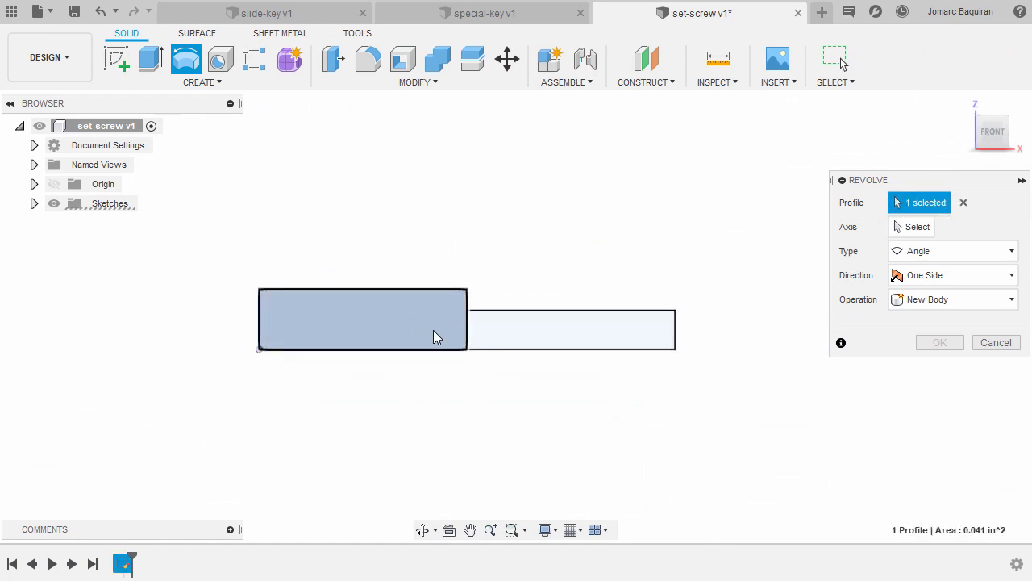
pyautogui.click(521, 333)
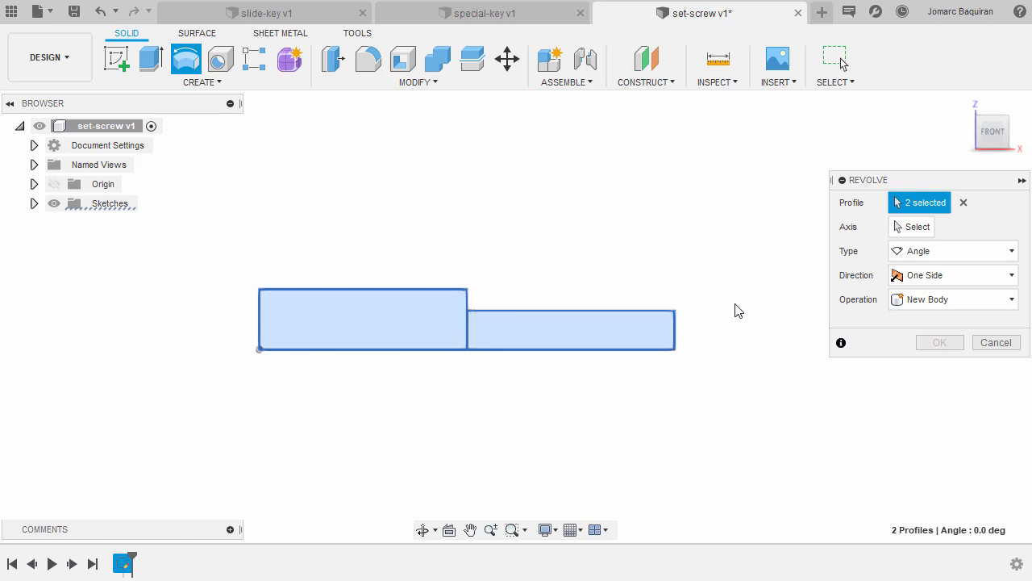
pyautogui.click(911, 227)
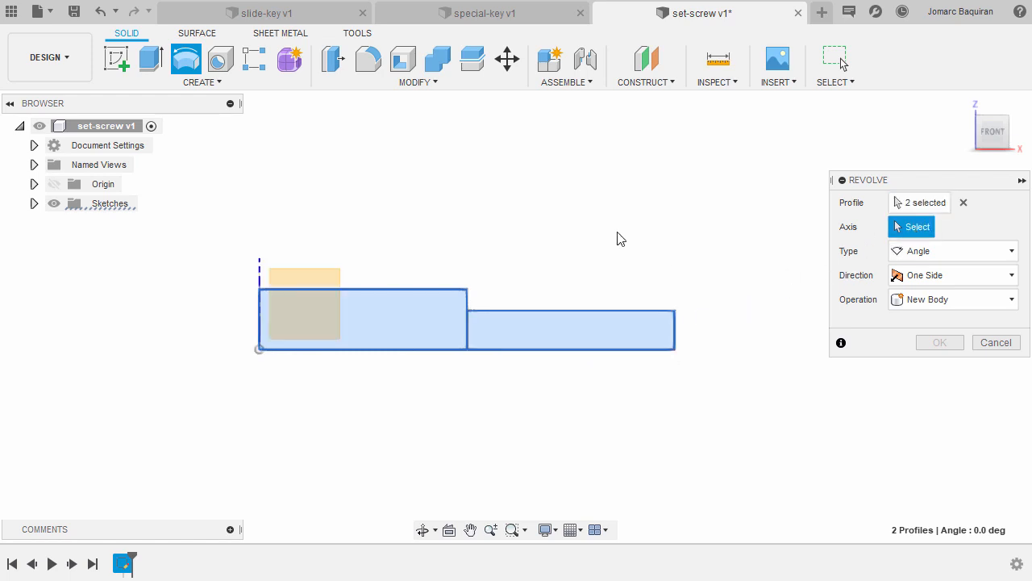
pyautogui.keyDown('shift'); pyautogui.moveTo(582, 223); pyautogui.dragTo(613, 268, button='middle'); pyautogui.keyUp('shift')
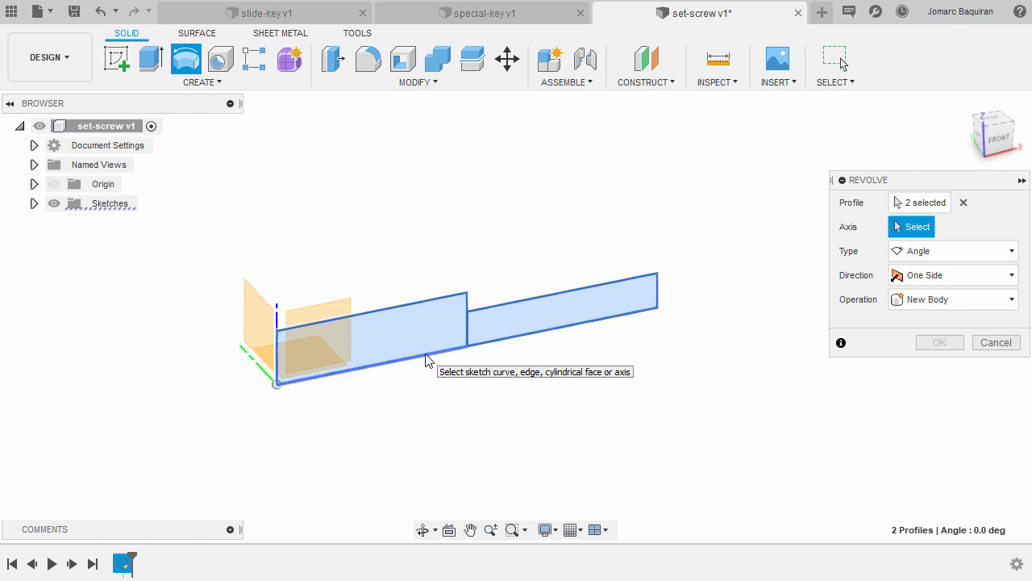
pyautogui.click(370, 371)
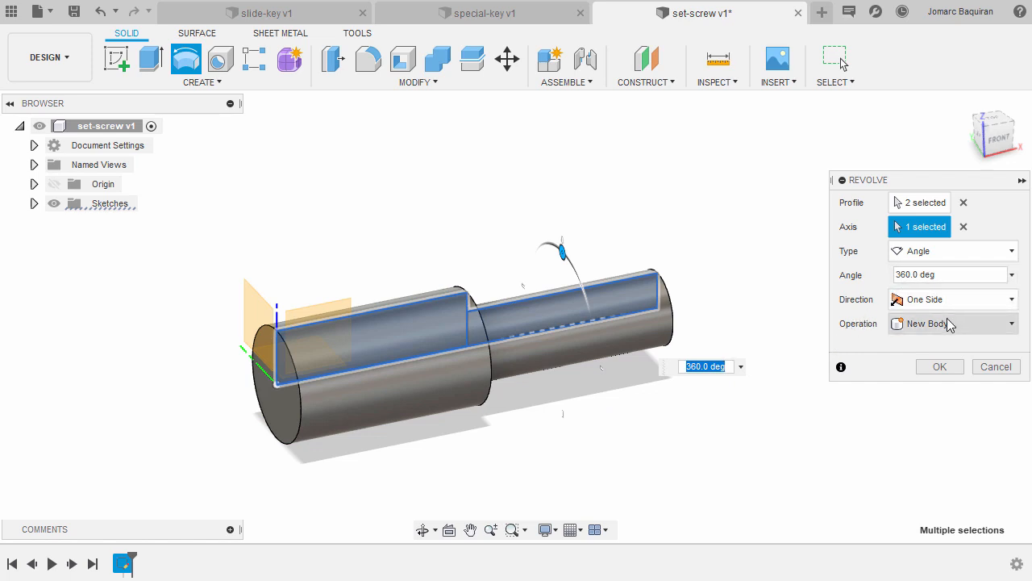
pyautogui.click(942, 368)
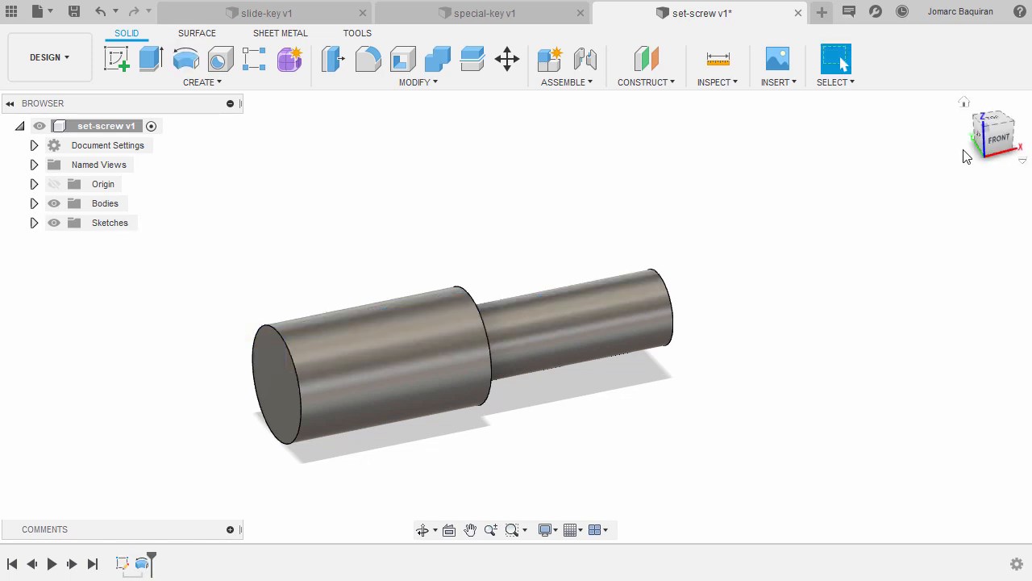
# Apply a full-length Thread to the cylindrical face of the larger-diameter section, trying the Modeled option and leaving it off.
pyautogui.click(964, 102)
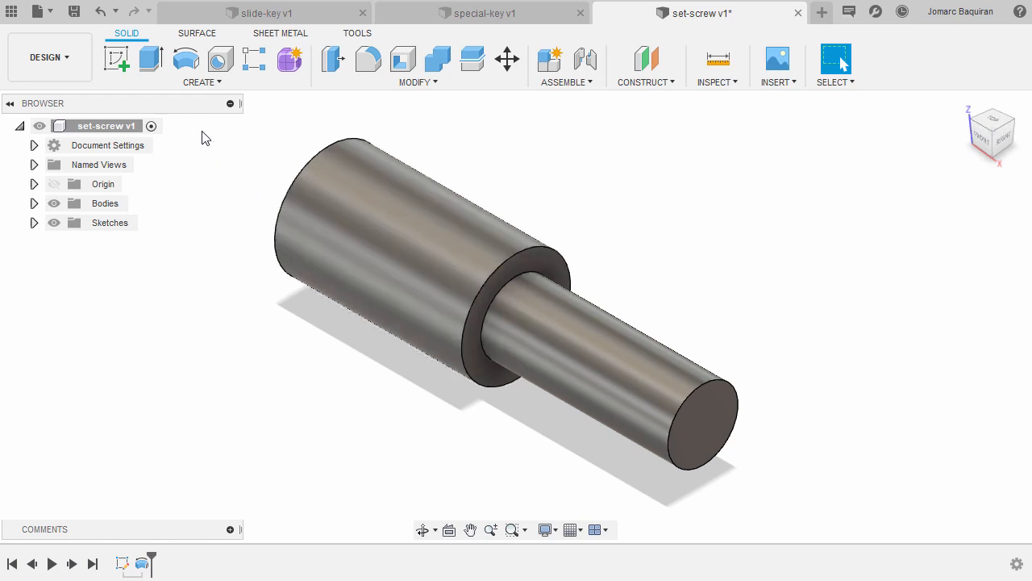
pyautogui.click(201, 83)
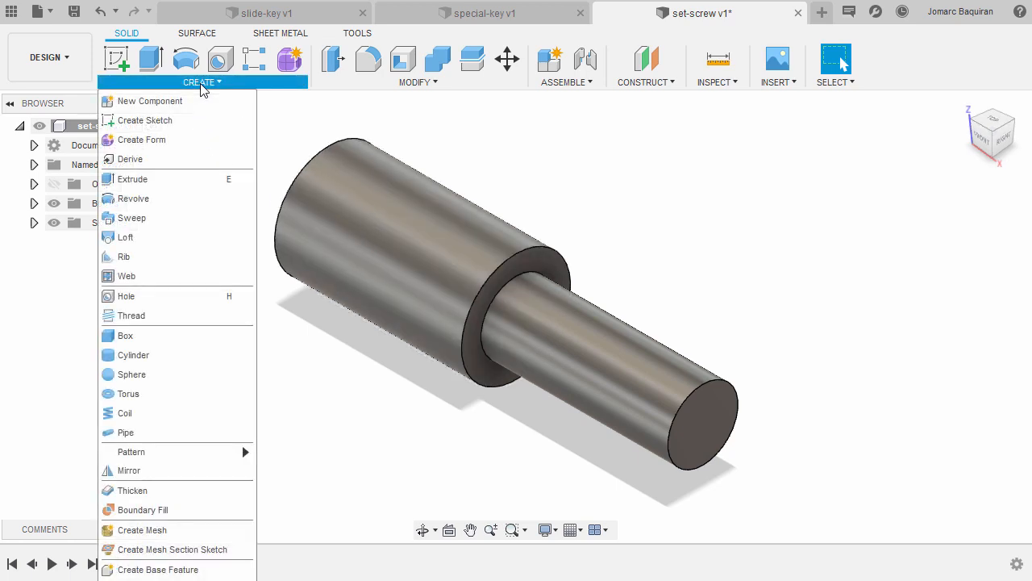
pyautogui.click(185, 321)
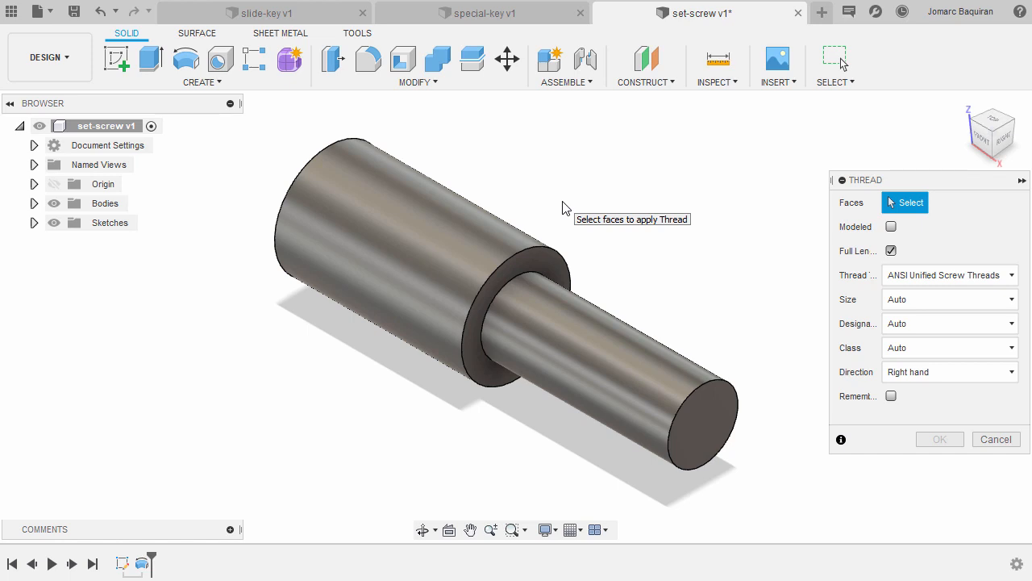
pyautogui.press('s')
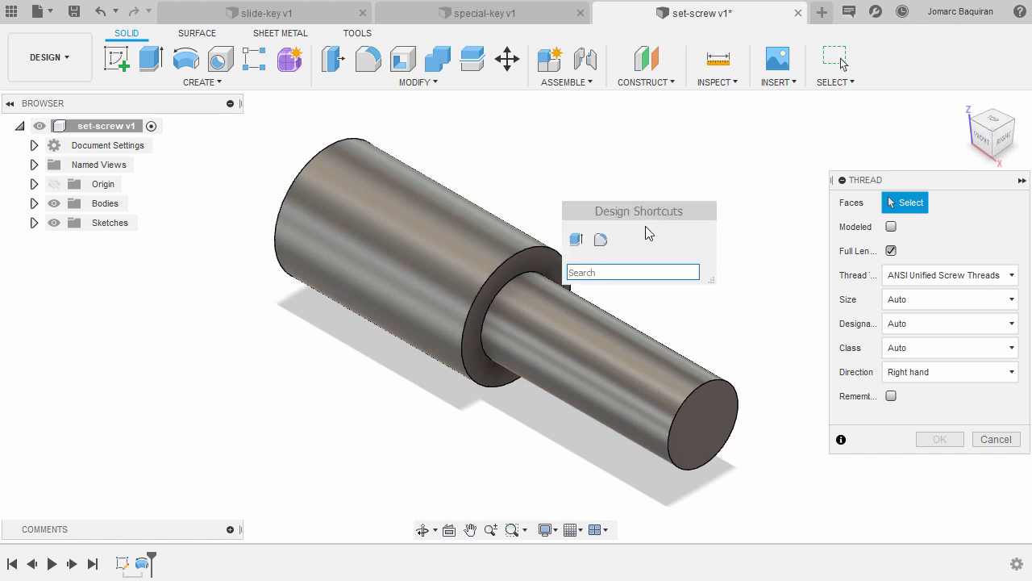
pyautogui.click(637, 175)
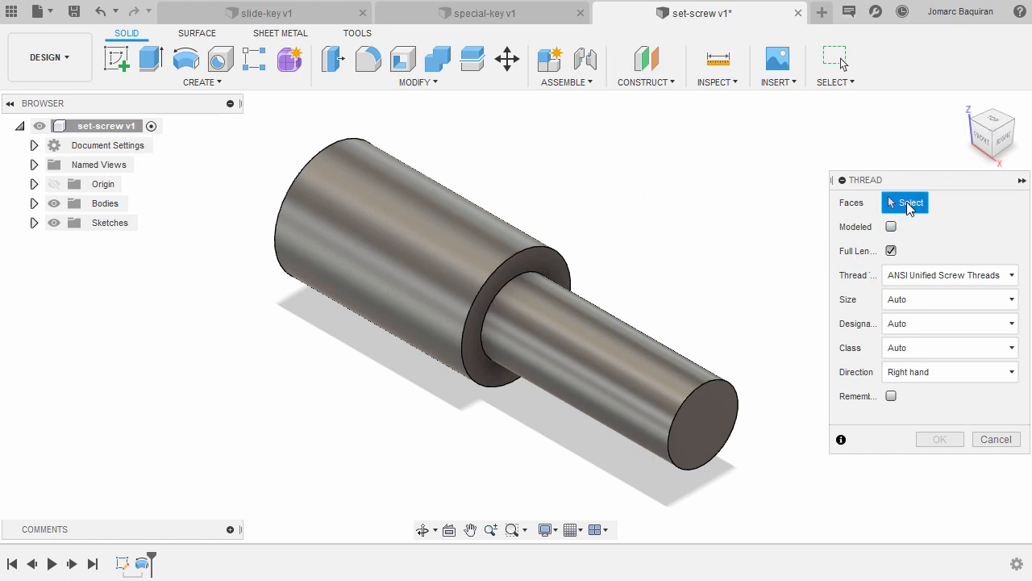
pyautogui.click(431, 266)
pyautogui.keyDown('shift'); pyautogui.moveTo(389, 299); pyautogui.dragTo(476, 315, button='middle'); pyautogui.keyUp('shift')
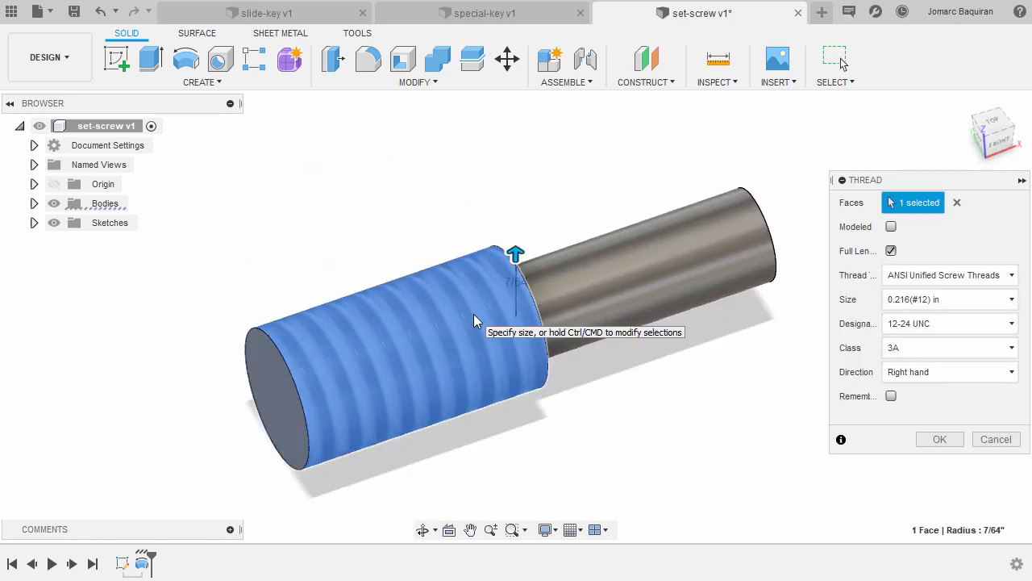
pyautogui.click(892, 228)
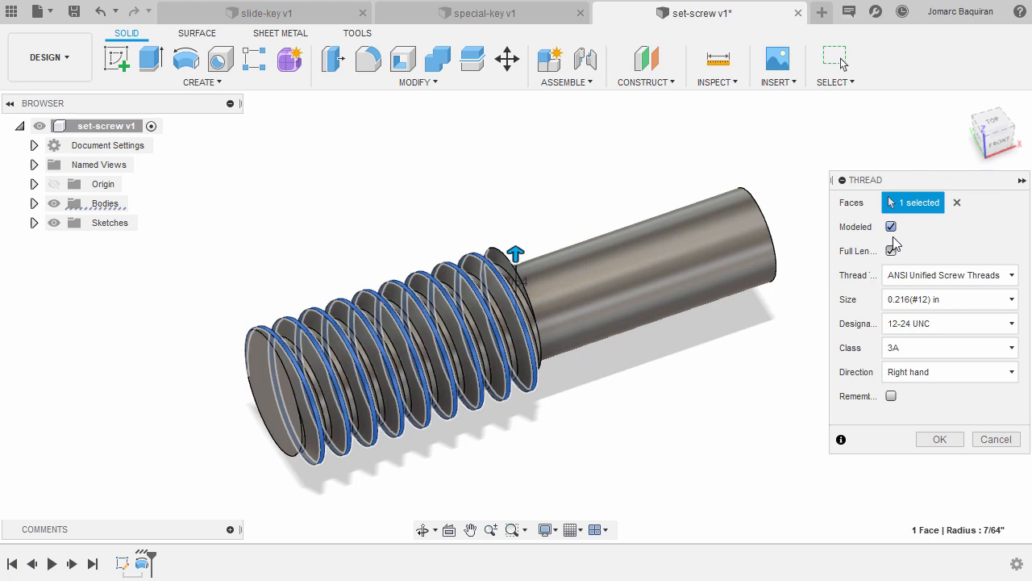
pyautogui.click(891, 227)
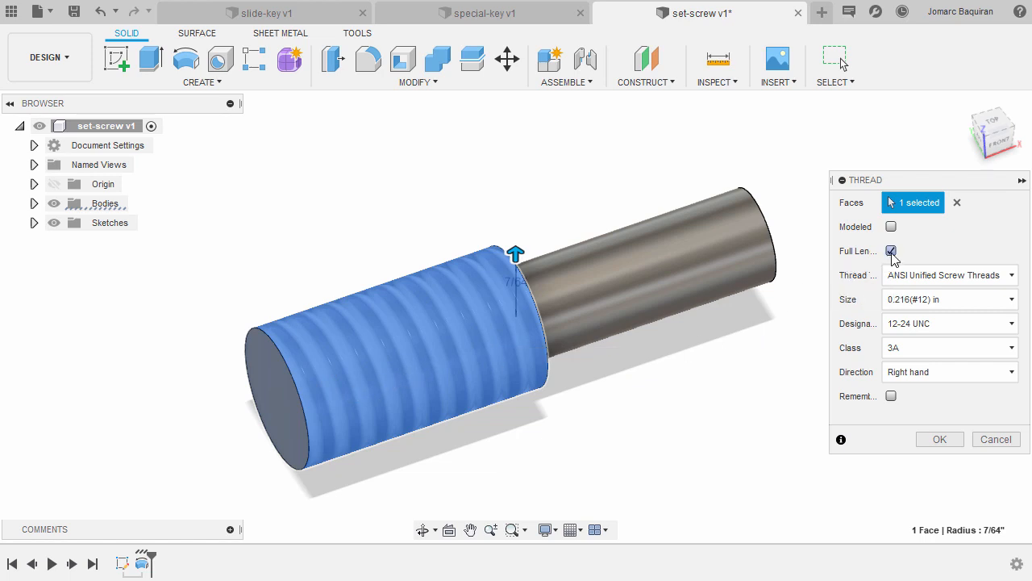
# Keep ANSI Unified Screw Threads as the thread type, set the class to 2A and finish the thread.
pyautogui.click(916, 287)
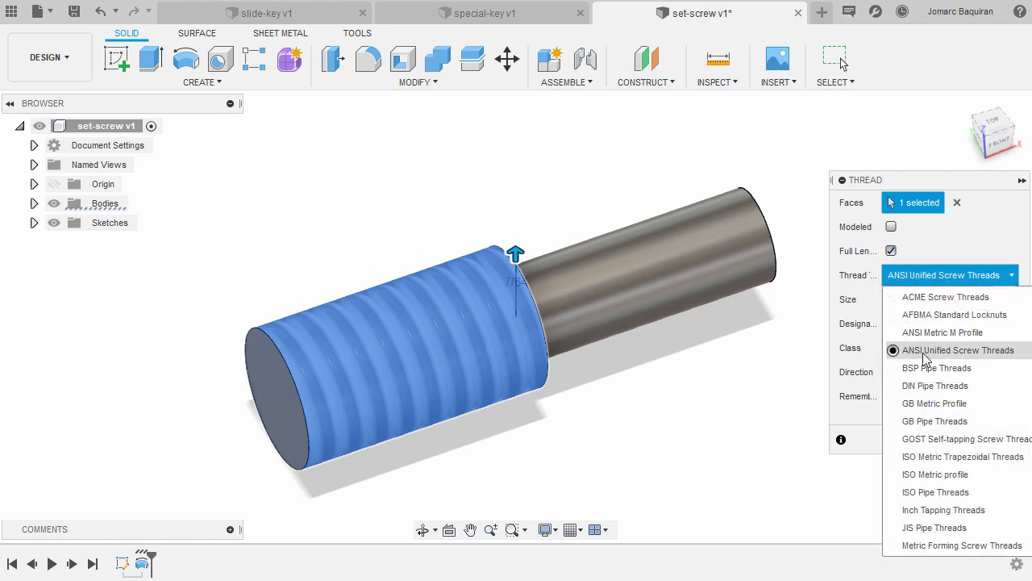
pyautogui.click(970, 352)
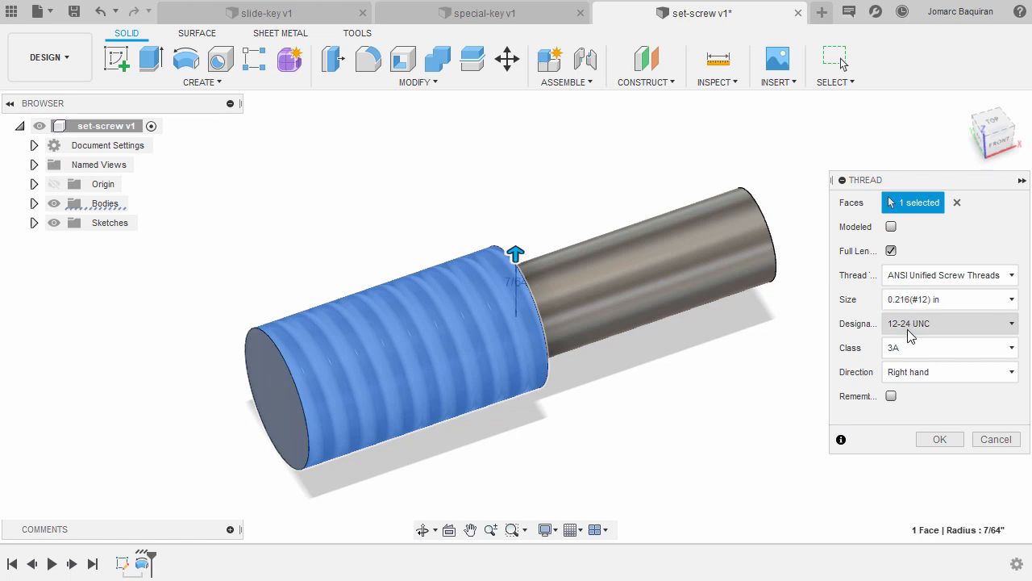
pyautogui.click(917, 350)
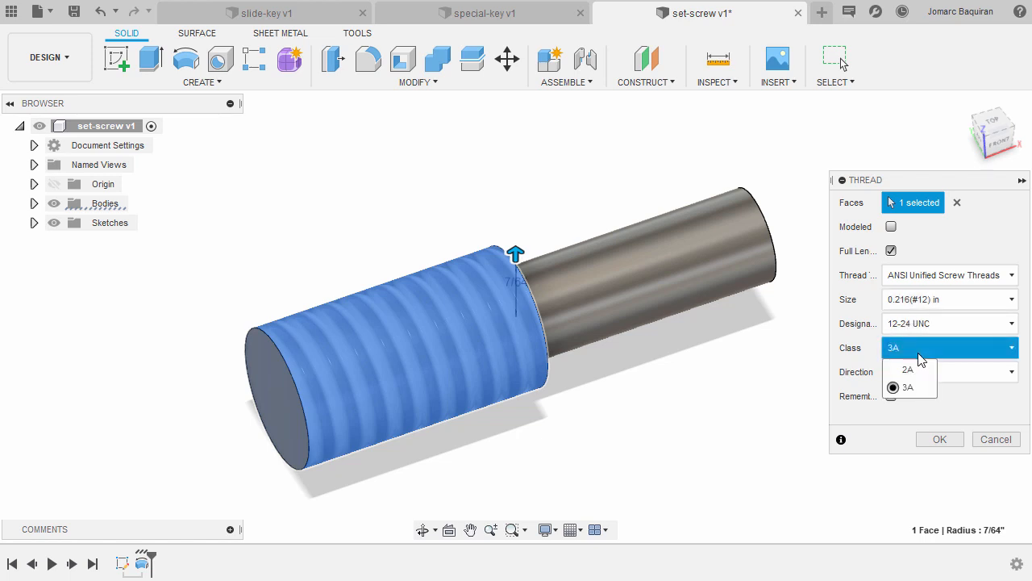
pyautogui.click(909, 370)
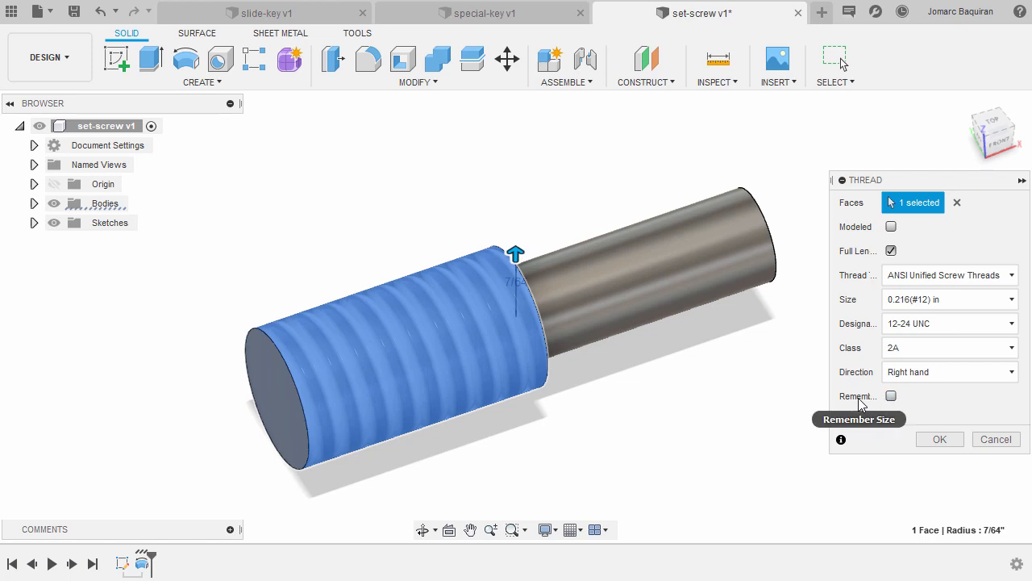
pyautogui.click(939, 441)
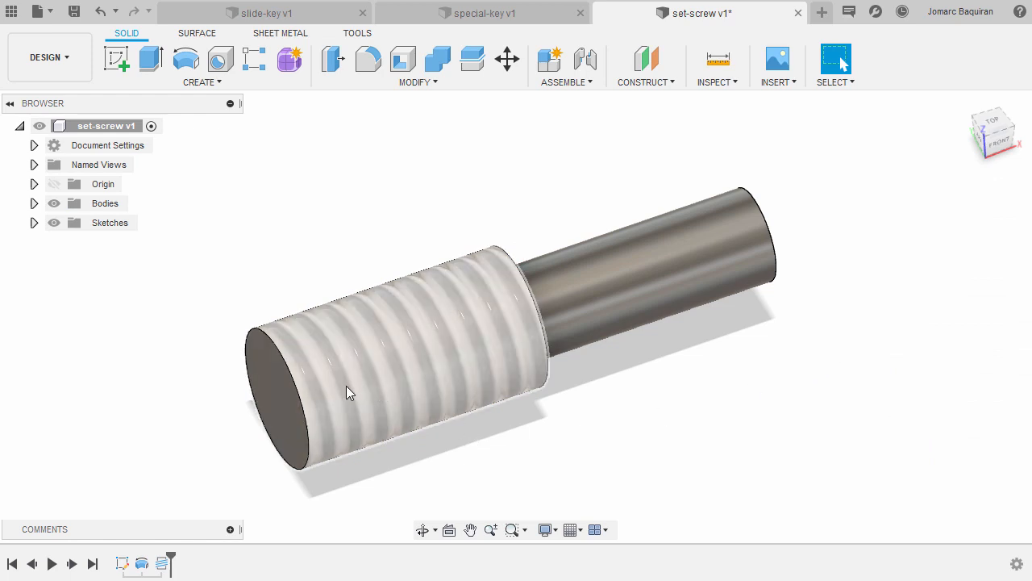
# Start a sketch on the threaded section's flat end face and draw a vertical line about 13/64 in long across it, off centre toward +Y.
pyautogui.keyDown('shift'); pyautogui.moveTo(348, 392); pyautogui.dragTo(471, 331, button='middle'); pyautogui.keyUp('shift')
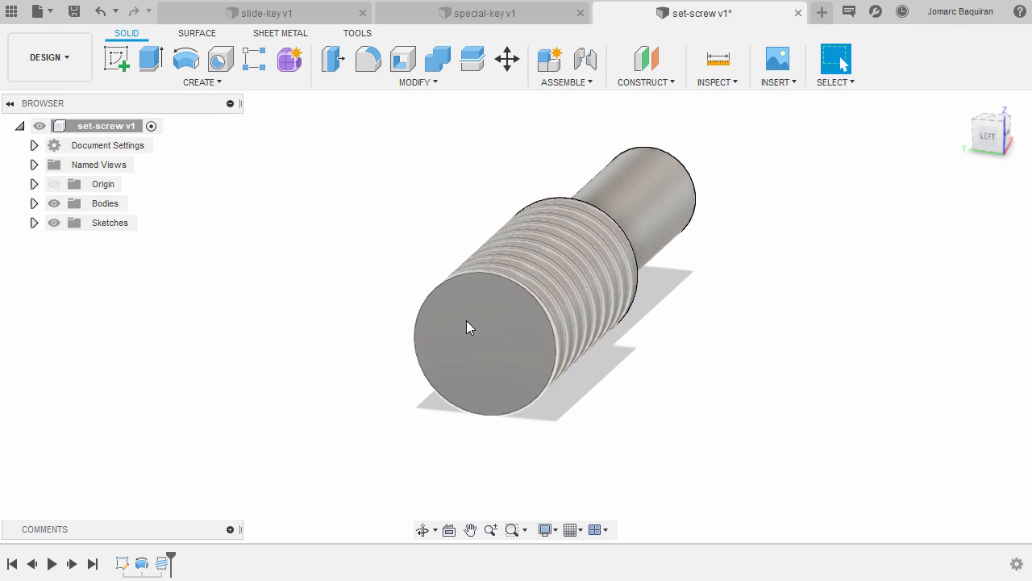
pyautogui.press('l')
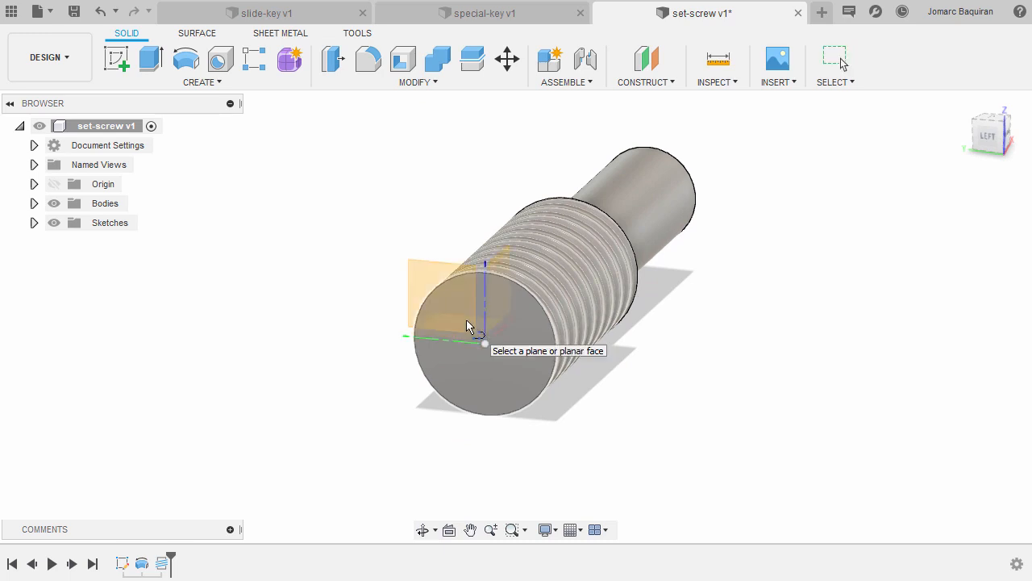
pyautogui.click(466, 320)
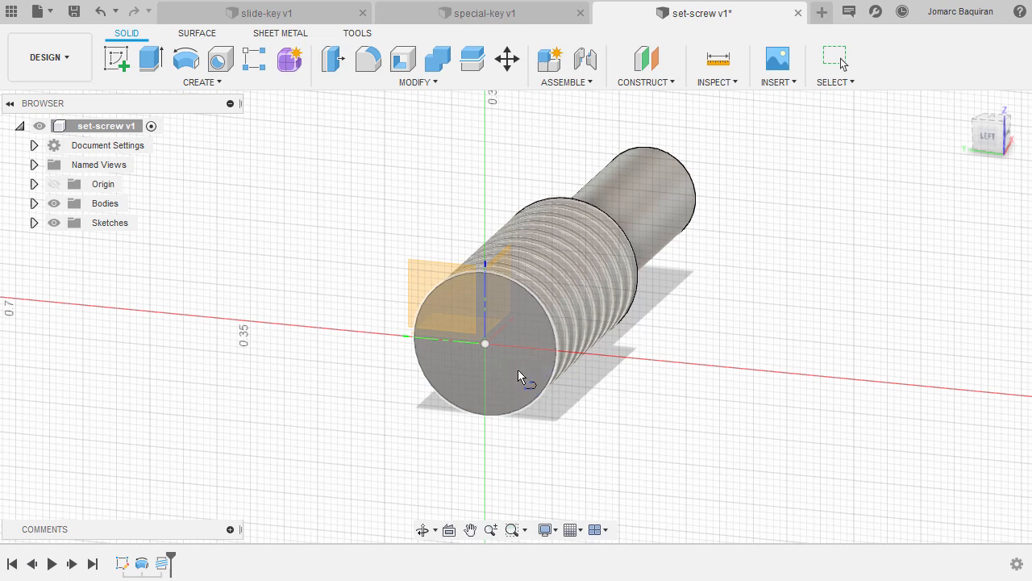
pyautogui.click(519, 375)
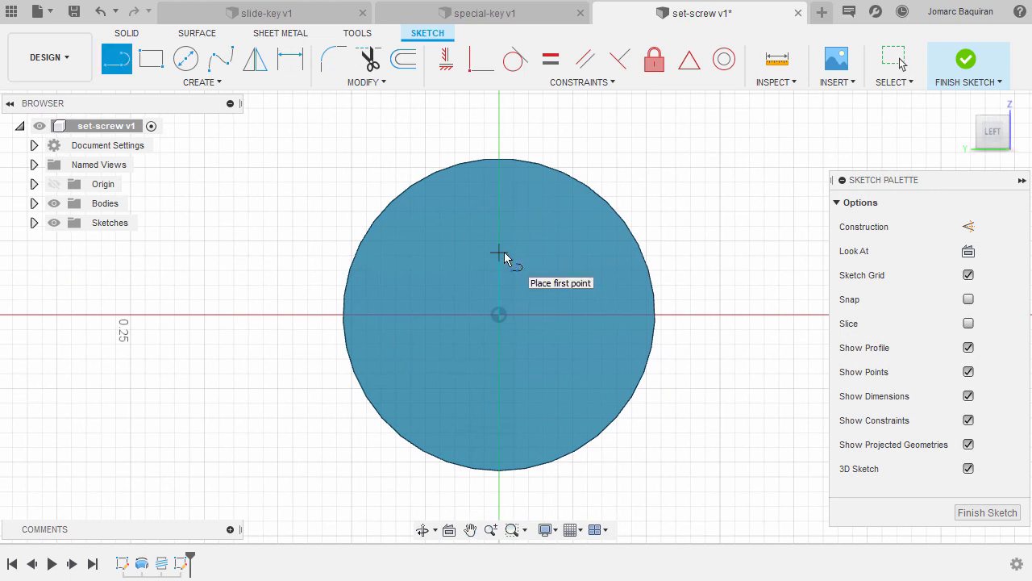
pyautogui.click(453, 166)
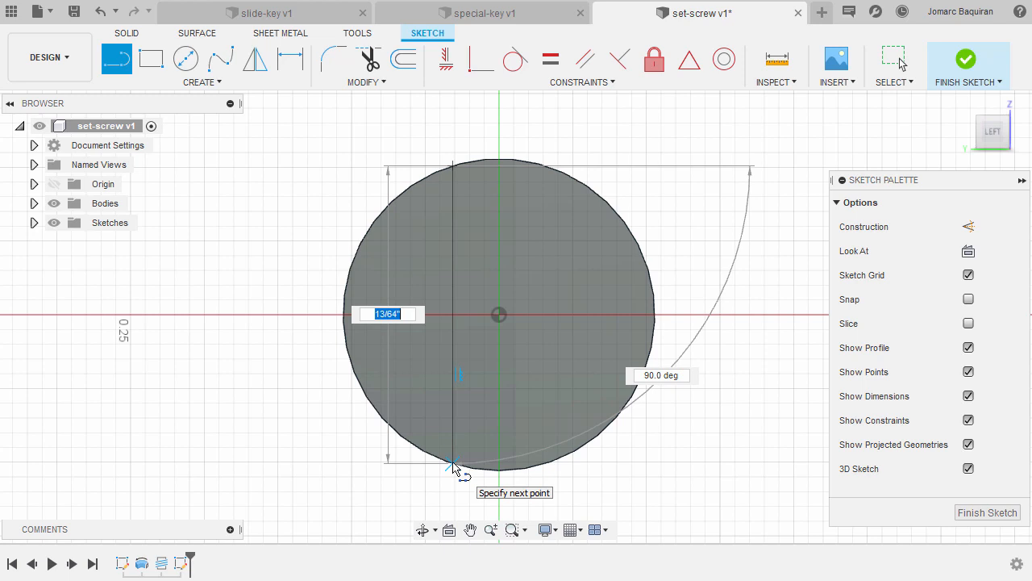
pyautogui.doubleClick(452, 466)
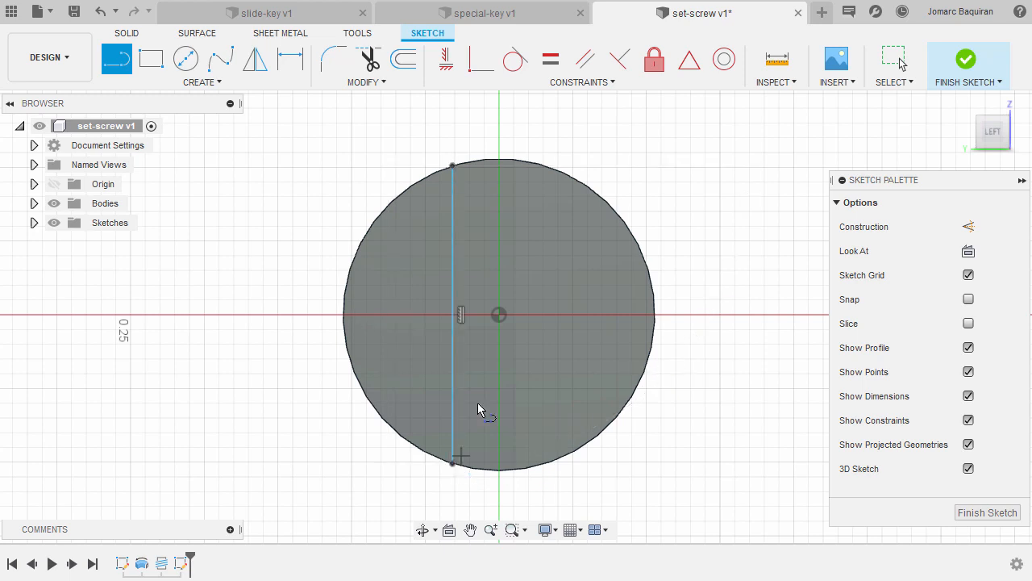
# Draw two more lines across the circular face parallel to the first, one close to each side of the centre.
pyautogui.click(484, 160)
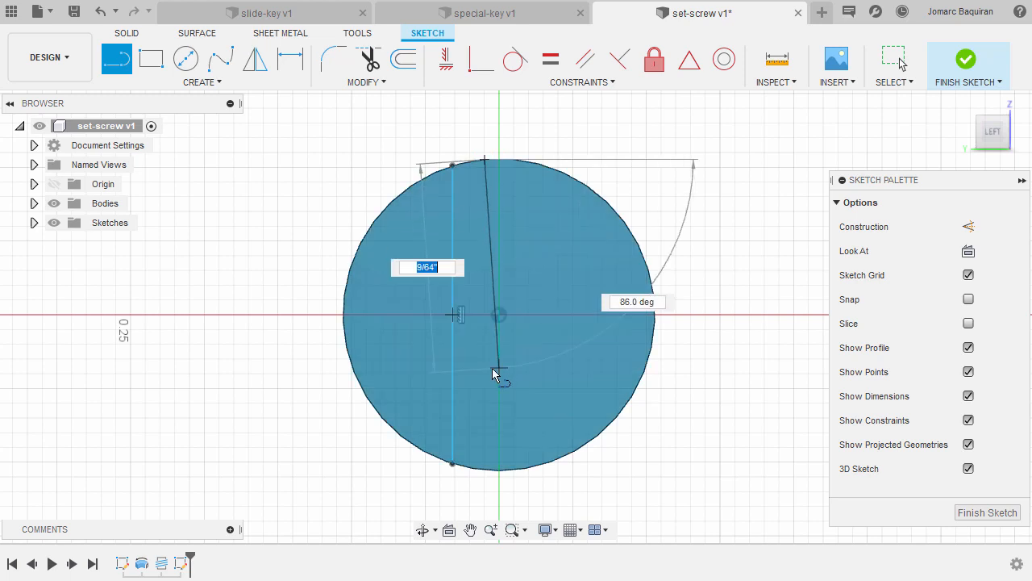
pyautogui.doubleClick(483, 471)
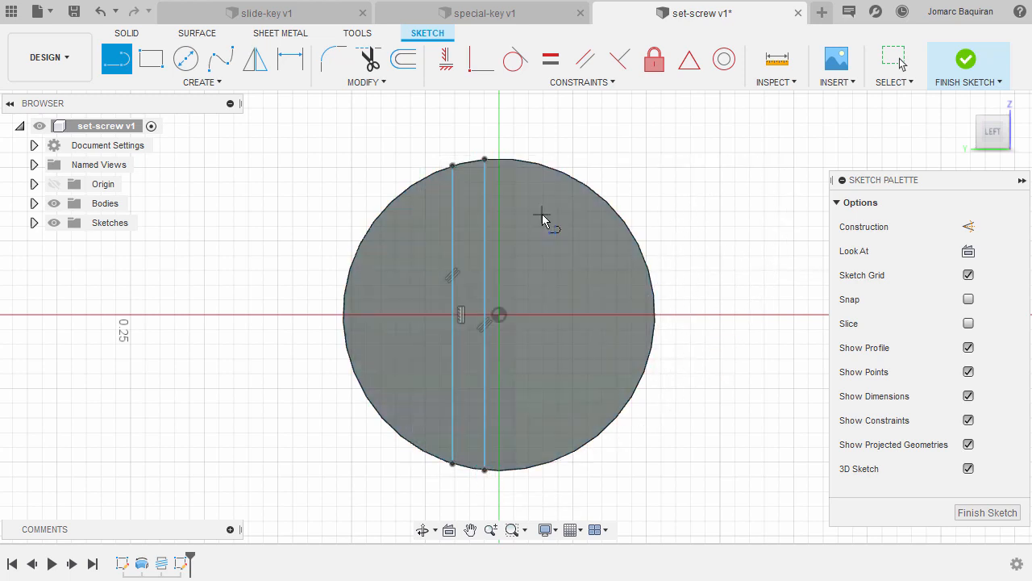
pyautogui.click(524, 162)
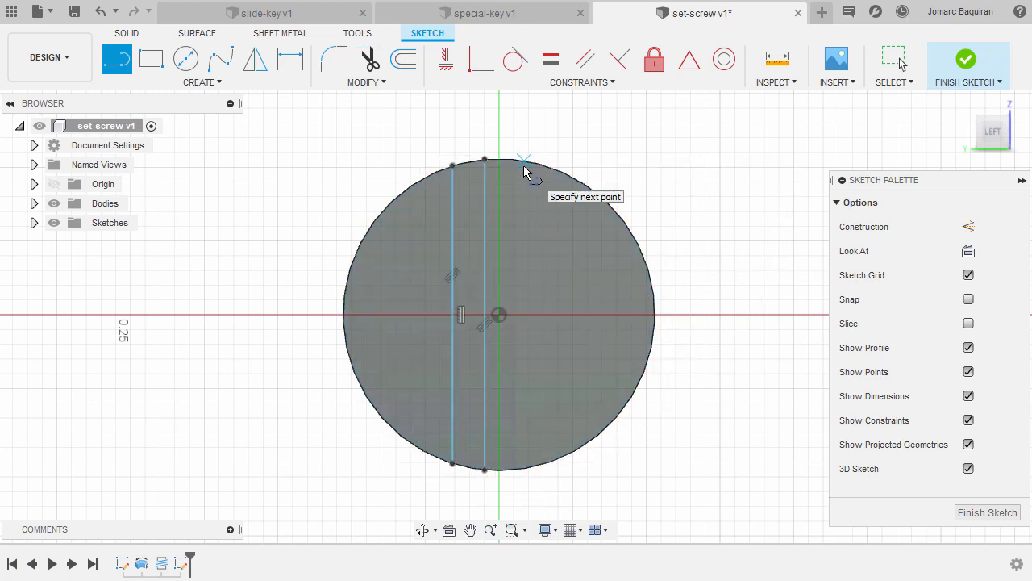
pyautogui.click(524, 469)
pyautogui.click(523, 469)
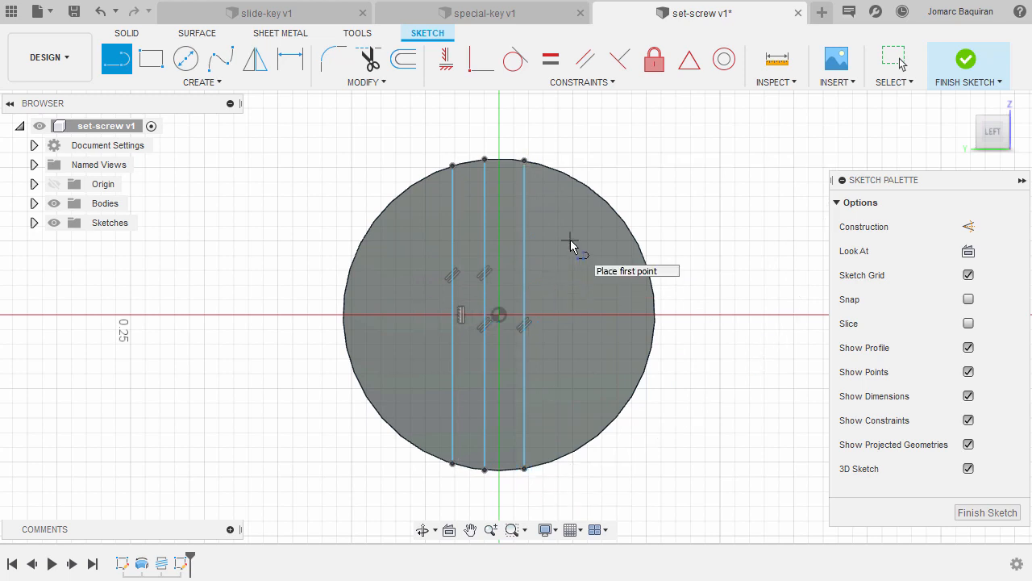
pyautogui.press('Escape')
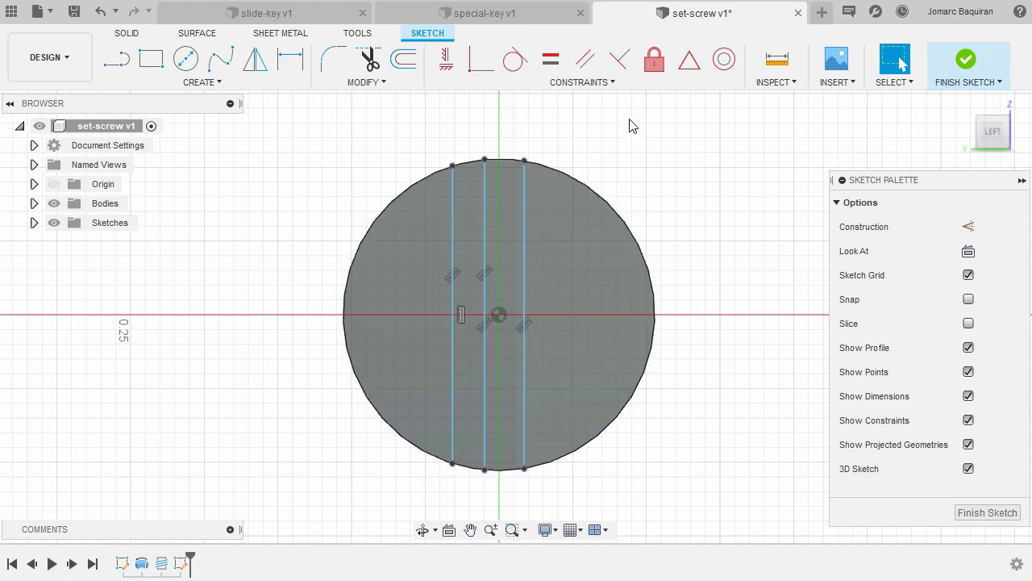
# Apply a MidPoint constraint between the middle of the three parallel lines and the sketch origin.
pyautogui.click(485, 255)
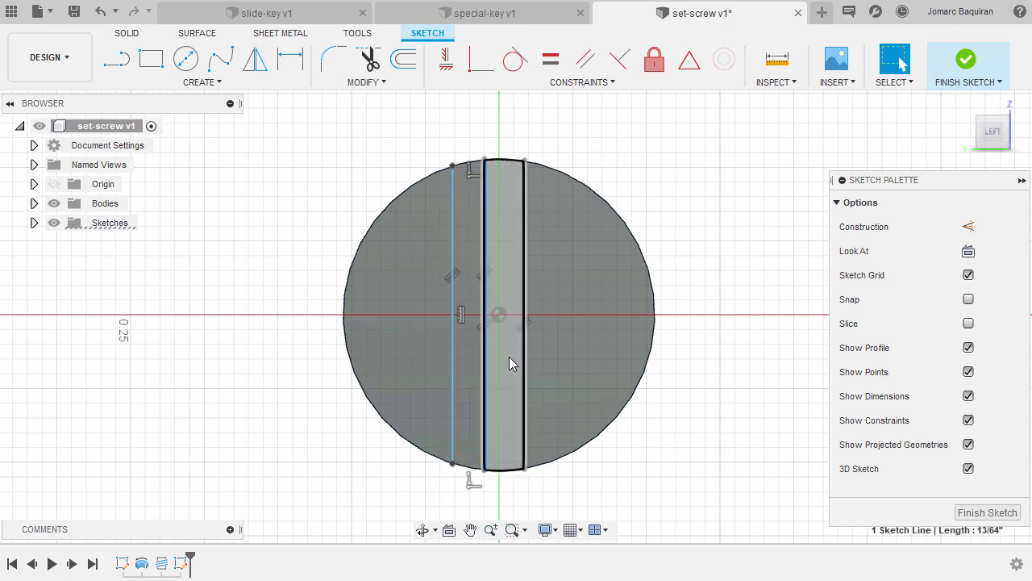
pyautogui.keyDown('ctrl'); pyautogui.click(501, 315); pyautogui.keyUp('ctrl')
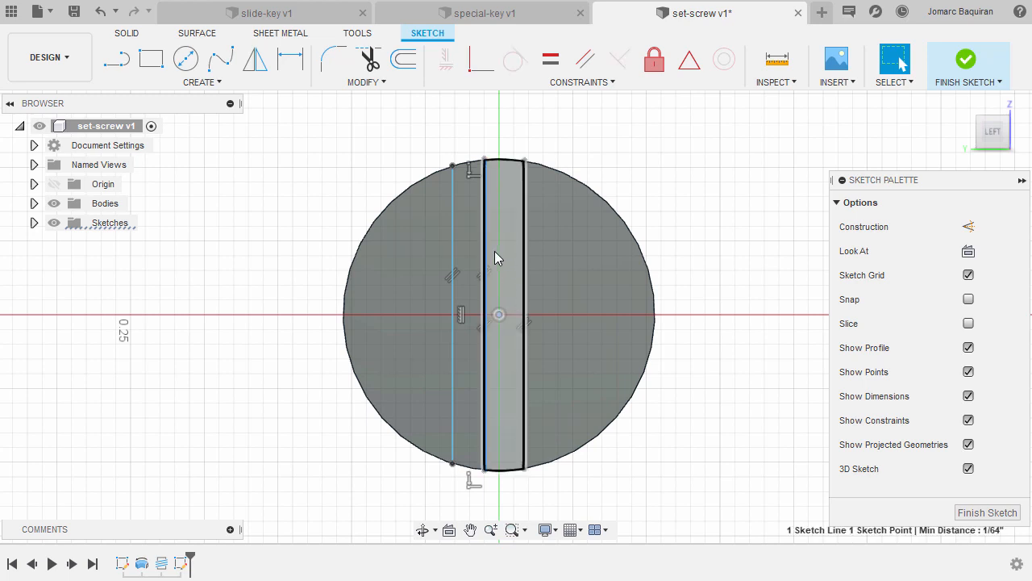
pyautogui.rightClick(645, 165)
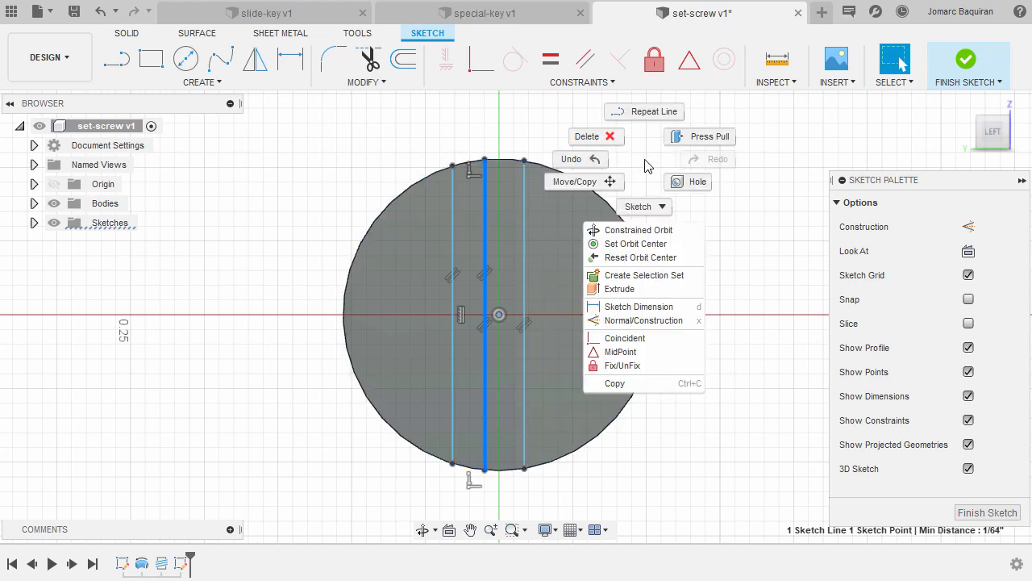
pyautogui.click(666, 357)
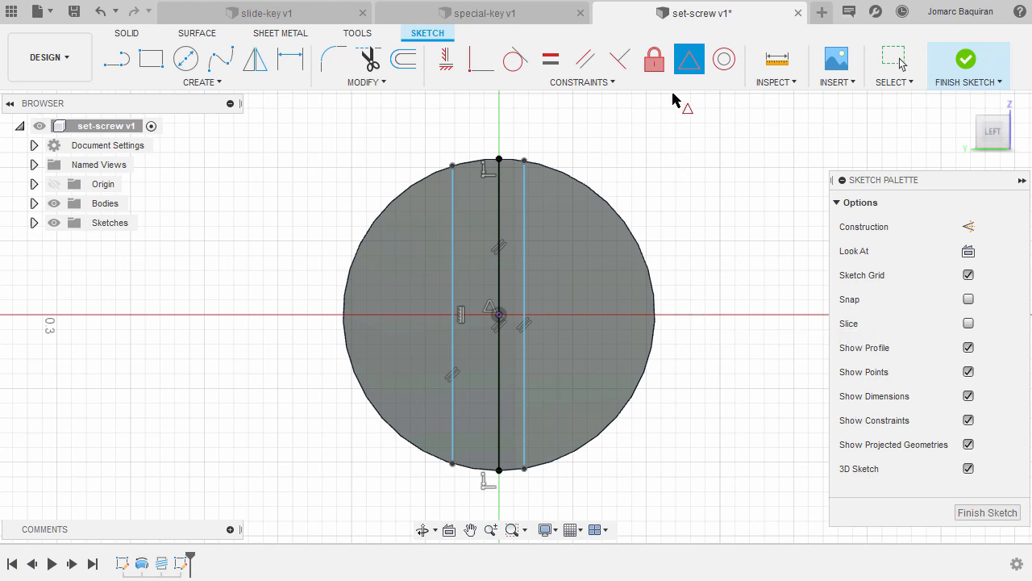
pyautogui.click(609, 91)
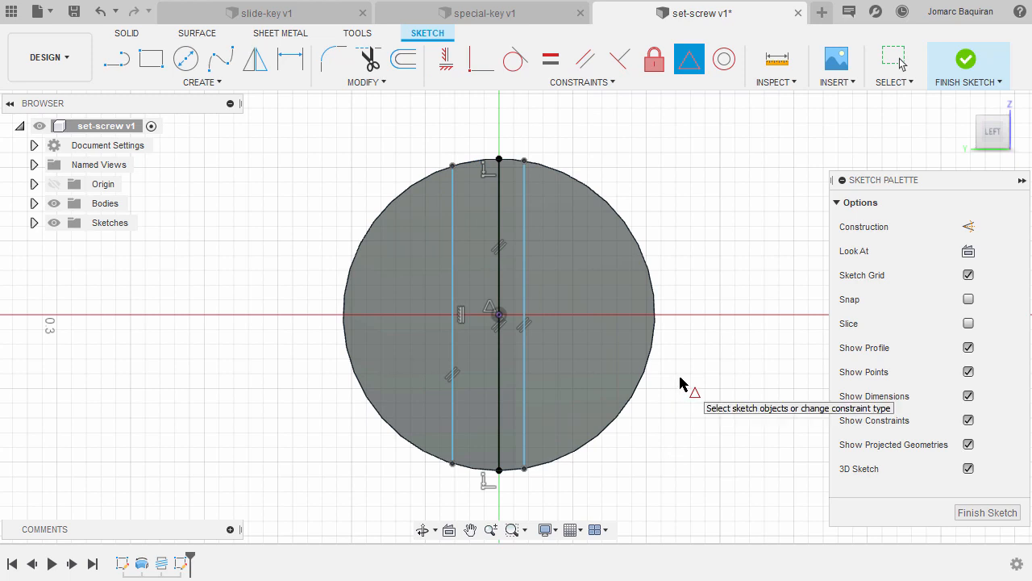
pyautogui.press('Escape')
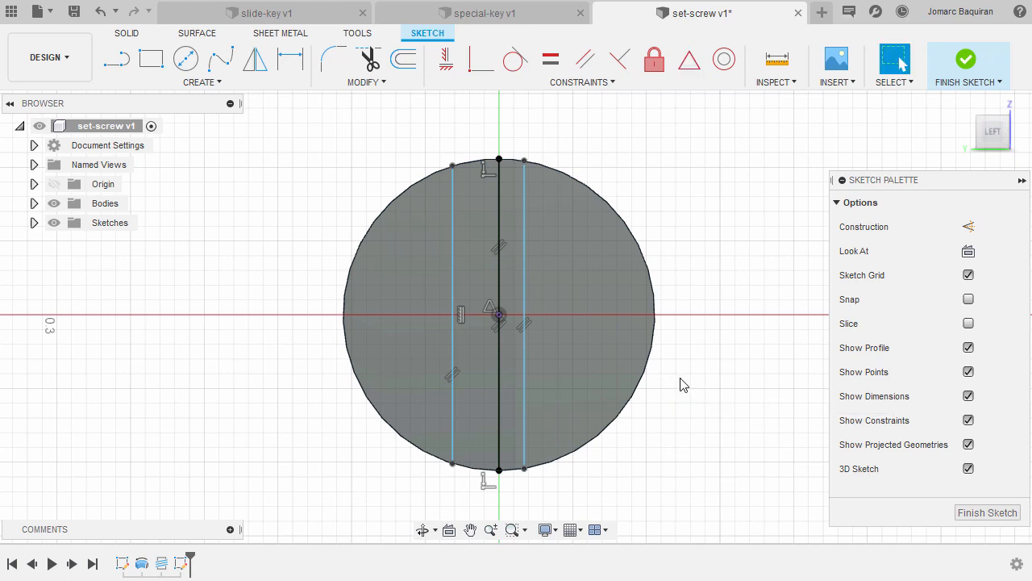
# Apply a Symmetry constraint to the two outer lines, using the centre line as the symmetry axis.
pyautogui.click(454, 337)
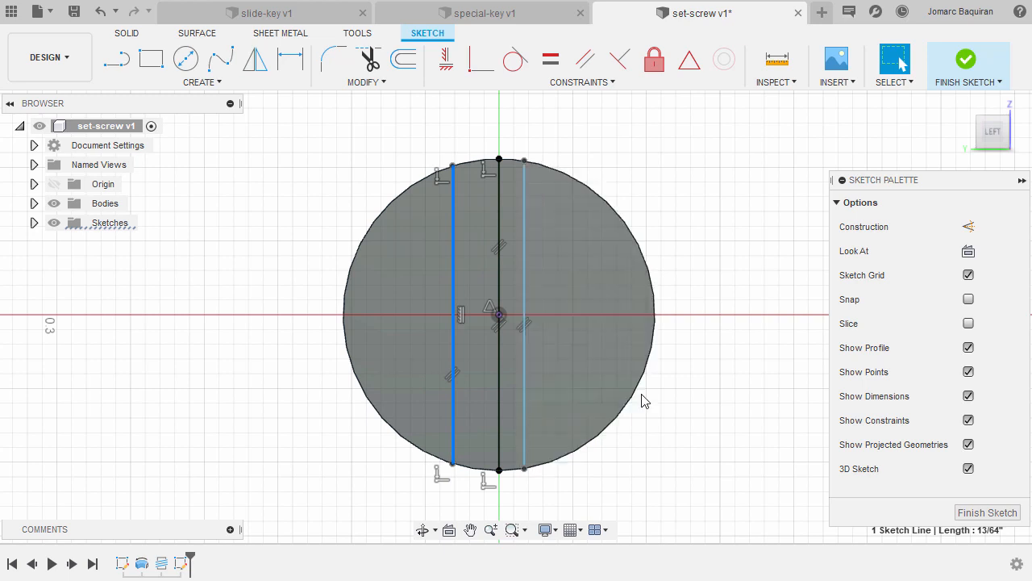
pyautogui.keyDown('ctrl'); pyautogui.click(526, 270); pyautogui.keyUp('ctrl')
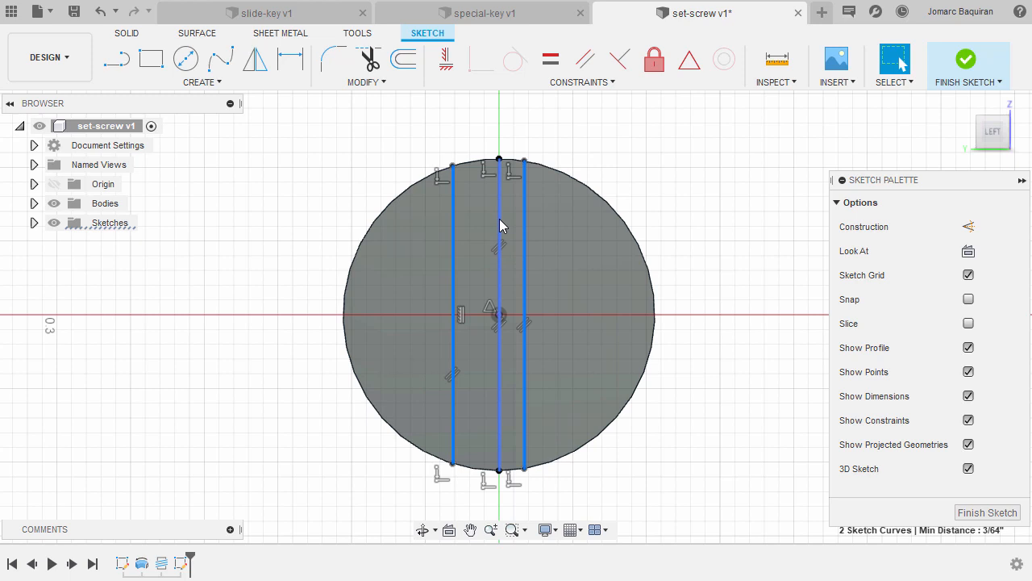
pyautogui.keyDown('ctrl'); pyautogui.click(499, 282); pyautogui.keyUp('ctrl')
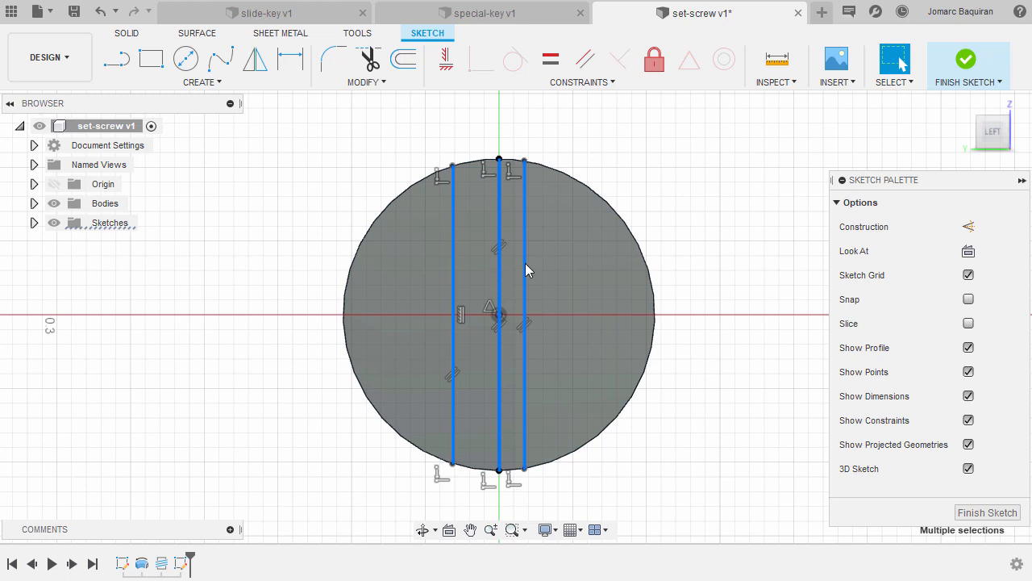
pyautogui.rightClick(666, 165)
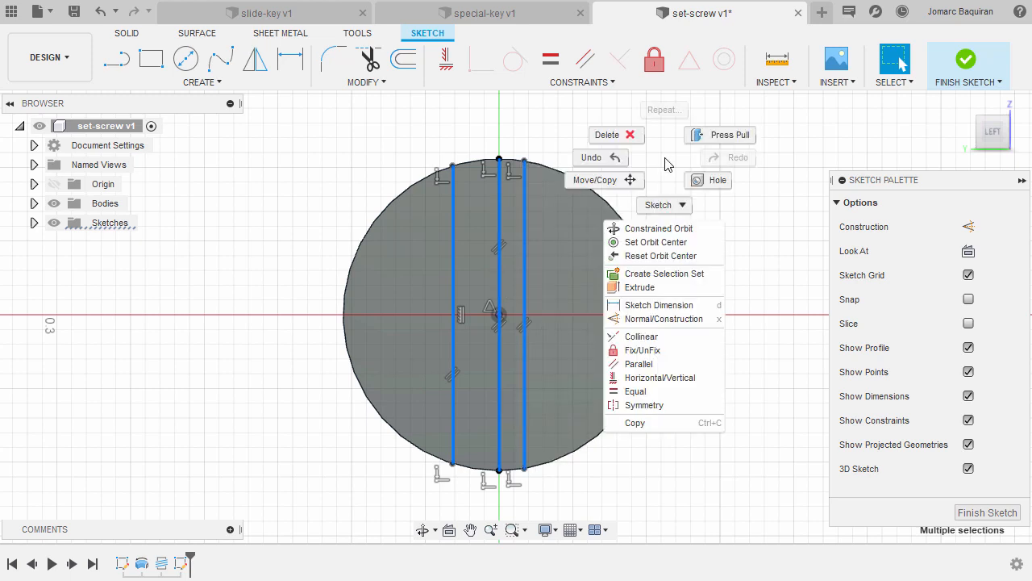
pyautogui.click(670, 405)
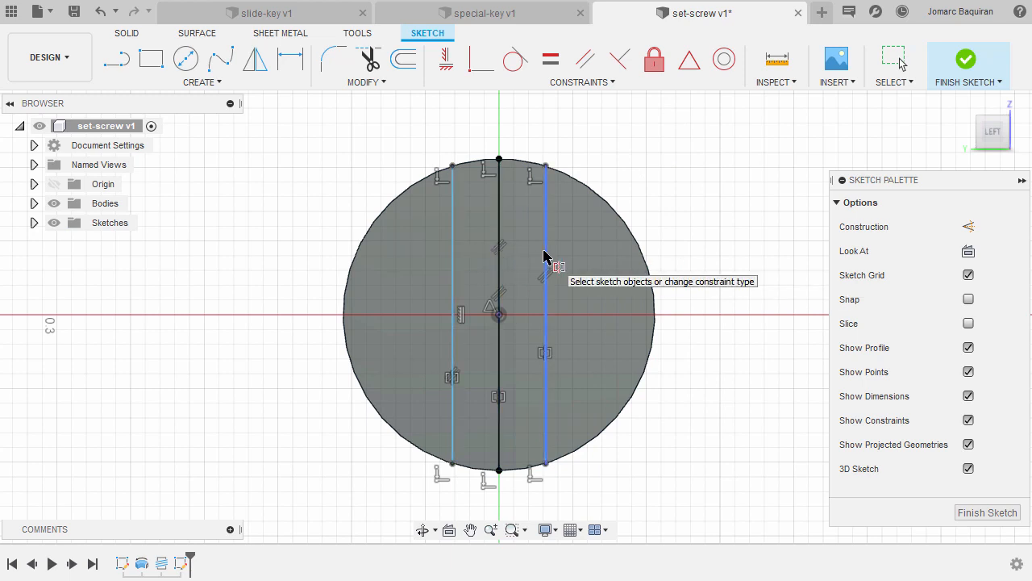
# Dimension the distance between the two outer lines and set it to 1/32 in.
pyautogui.press('d')
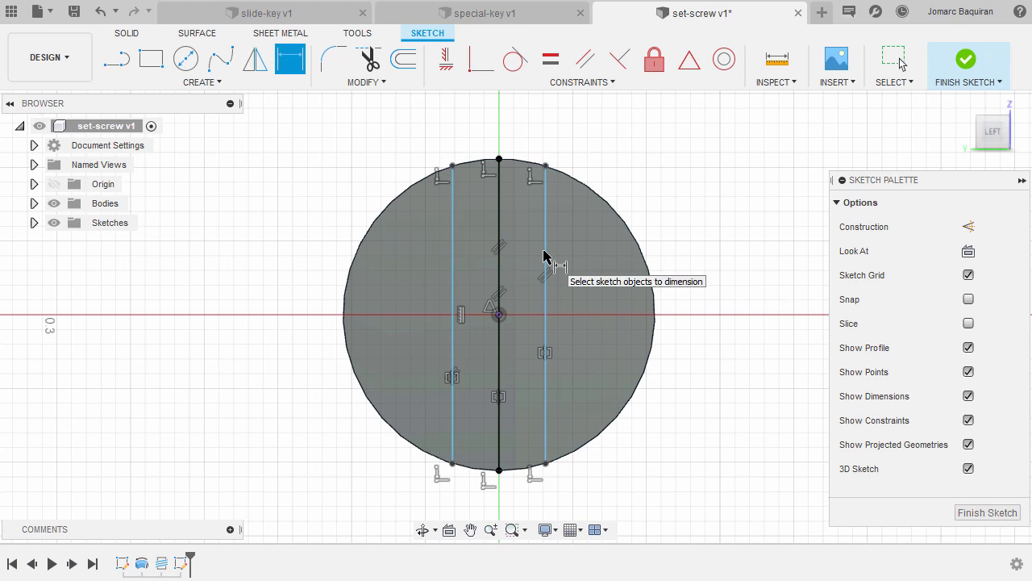
pyautogui.click(453, 240)
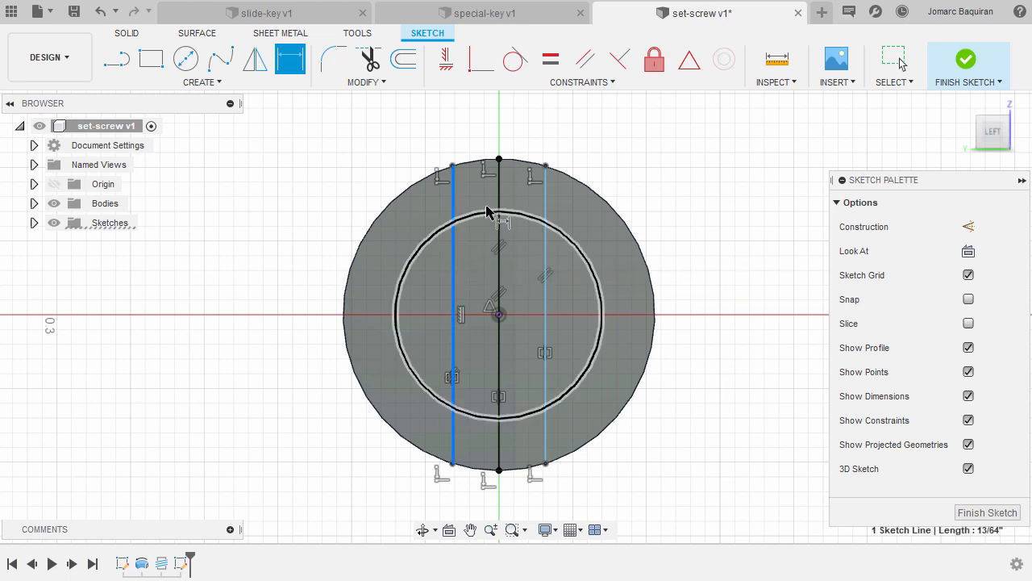
pyautogui.click(545, 220)
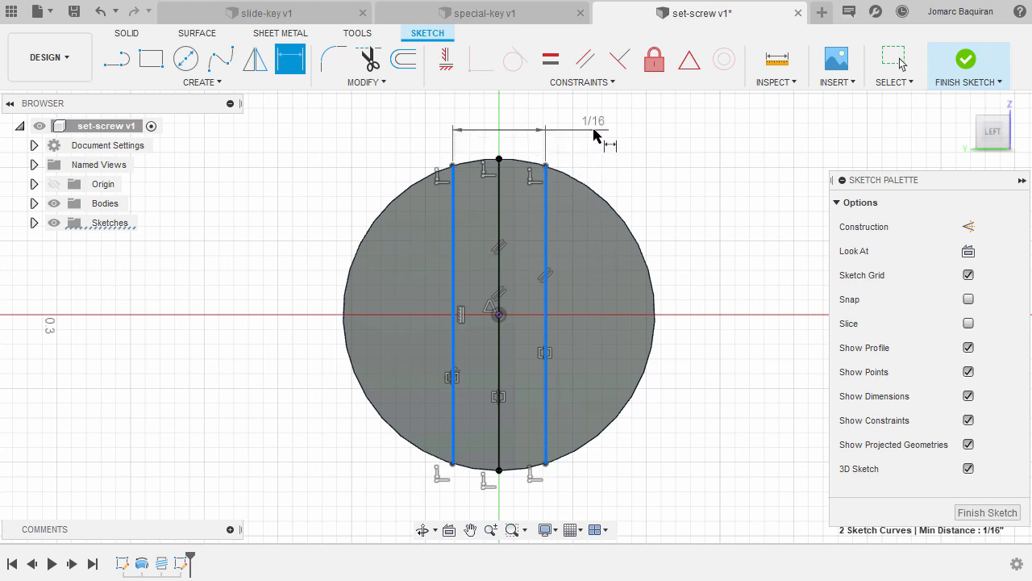
pyautogui.click(595, 131)
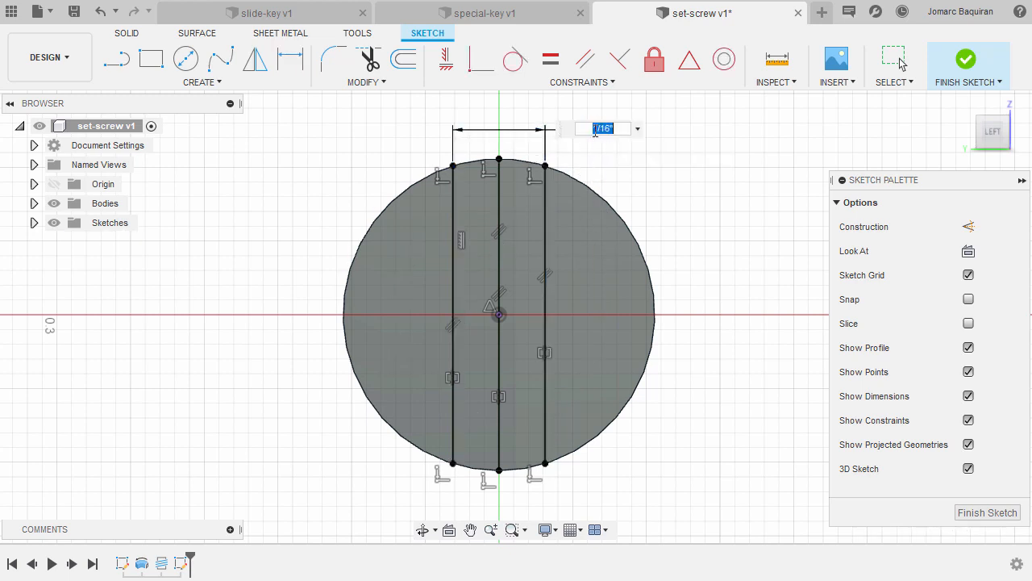
pyautogui.write('1/32')
pyautogui.press('Return')
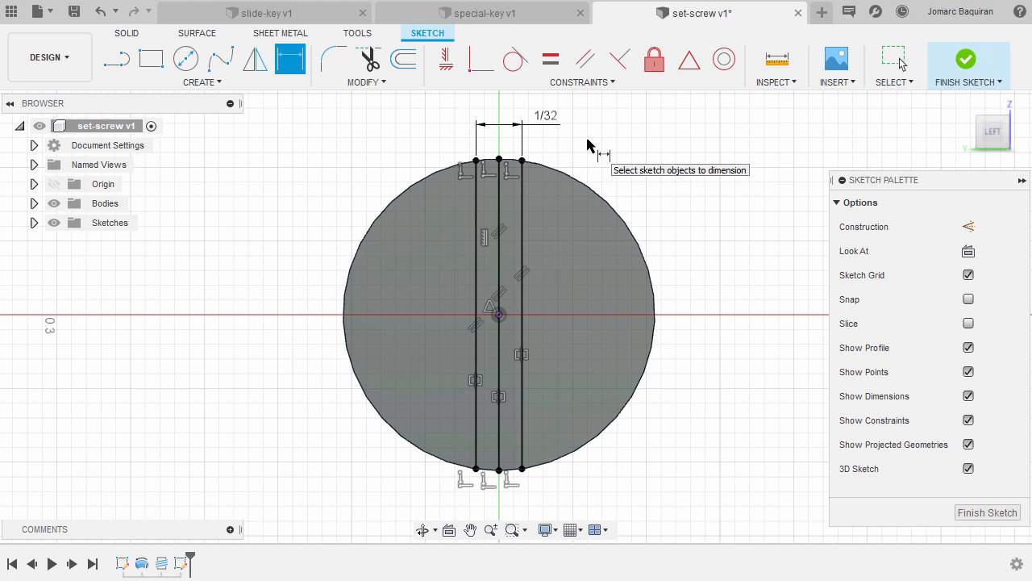
# Convert the centre line of the slot sketch to a construction line.
pyautogui.press('e')
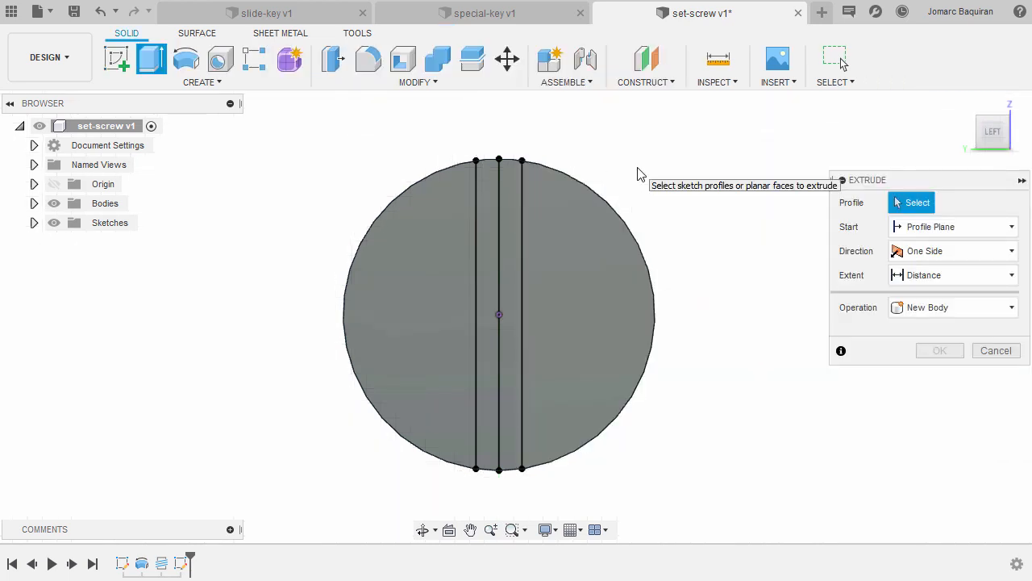
pyautogui.click(996, 350)
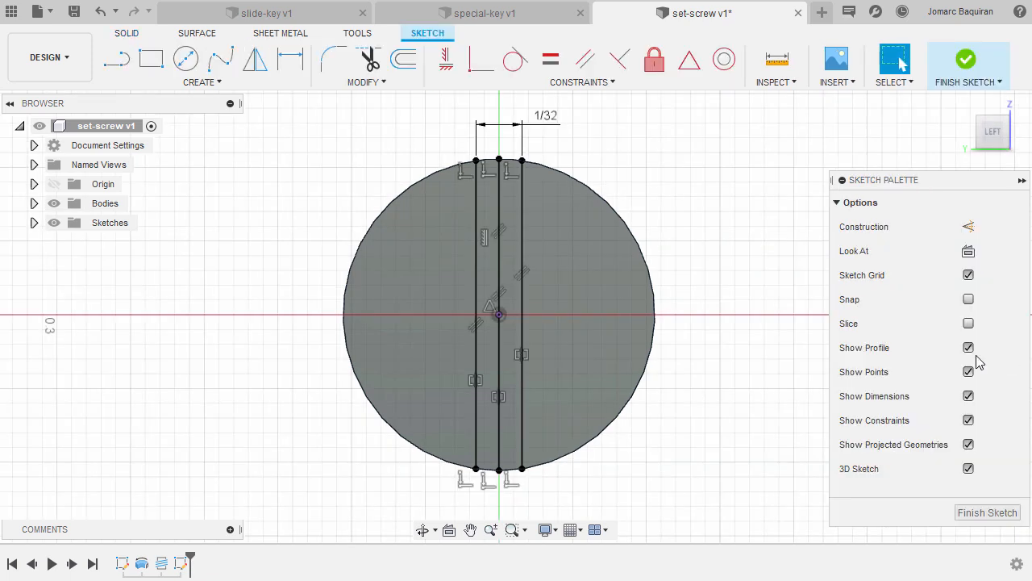
pyautogui.click(500, 220)
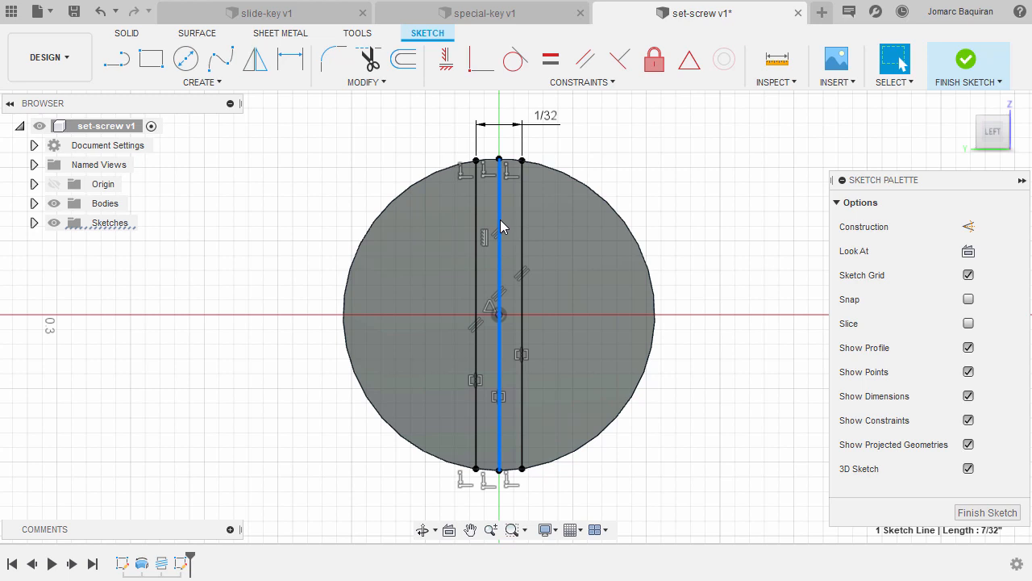
pyautogui.press('x')
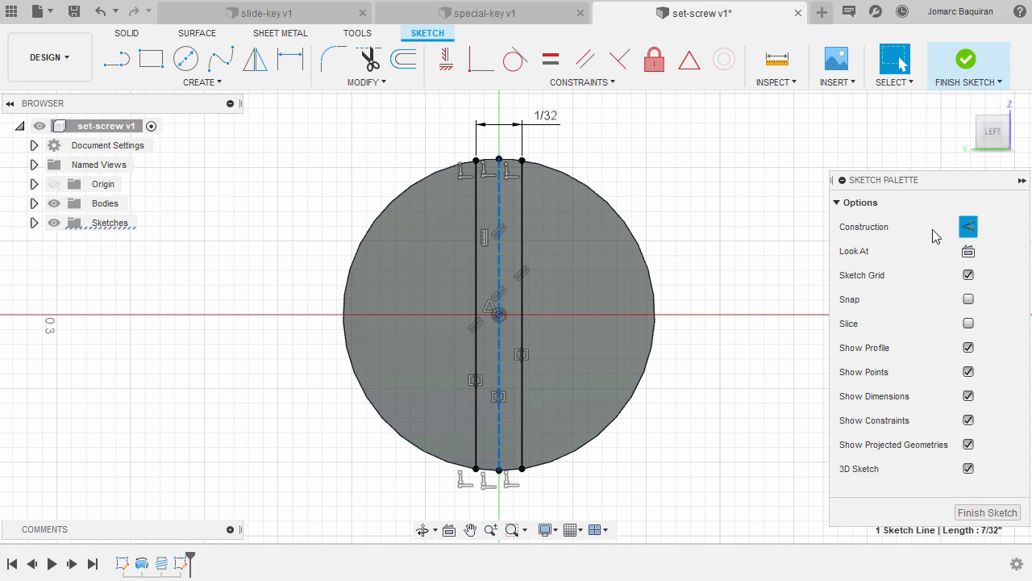
# Extrude the narrow strip between the outer lines into the threaded end as a cut with a distance of -3/64 in.
pyautogui.keyDown('shift'); pyautogui.moveTo(718, 231); pyautogui.dragTo(645, 270, button='middle'); pyautogui.keyUp('shift')
pyautogui.press('e')
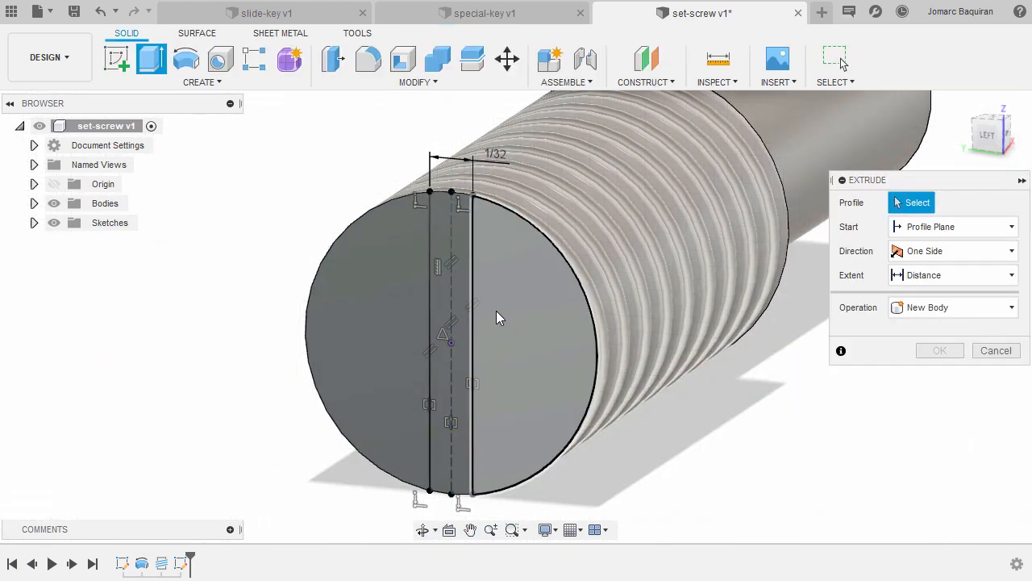
pyautogui.click(450, 270)
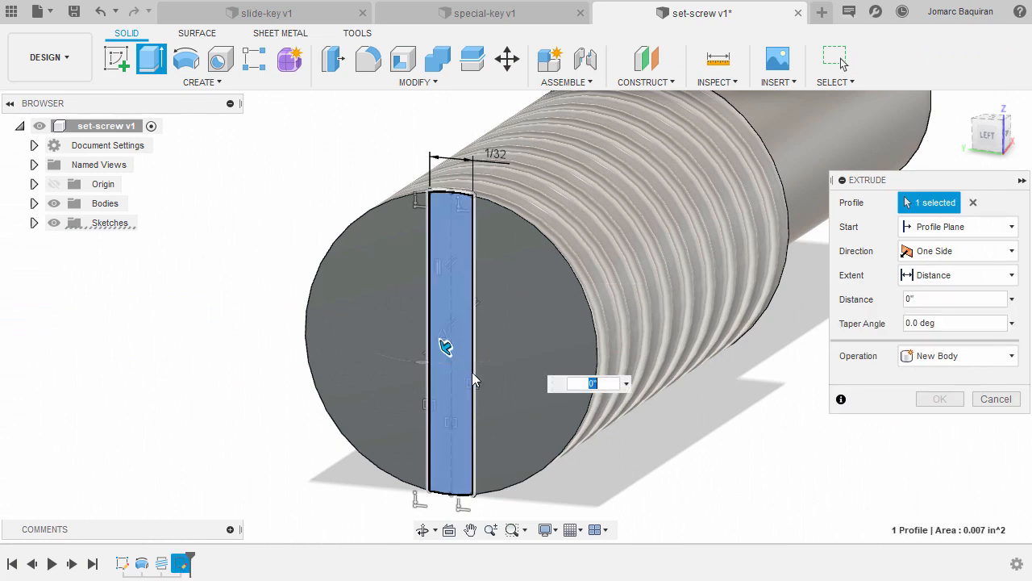
pyautogui.keyDown('shift'); pyautogui.moveTo(451, 271); pyautogui.dragTo(273, 326, button='middle'); pyautogui.keyUp('shift')
pyautogui.moveTo(273, 326); pyautogui.dragTo(477, 323)
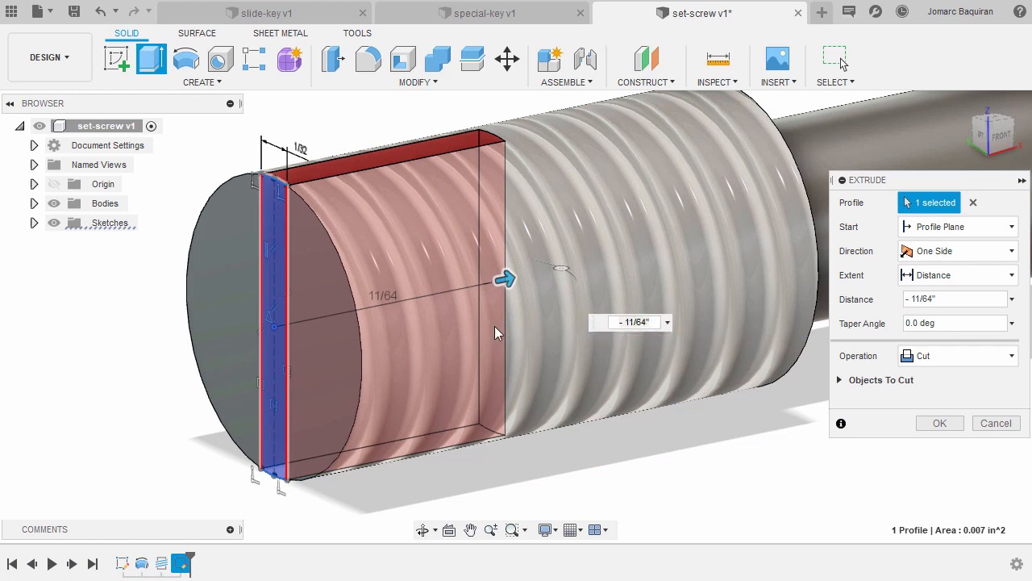
pyautogui.click(655, 323)
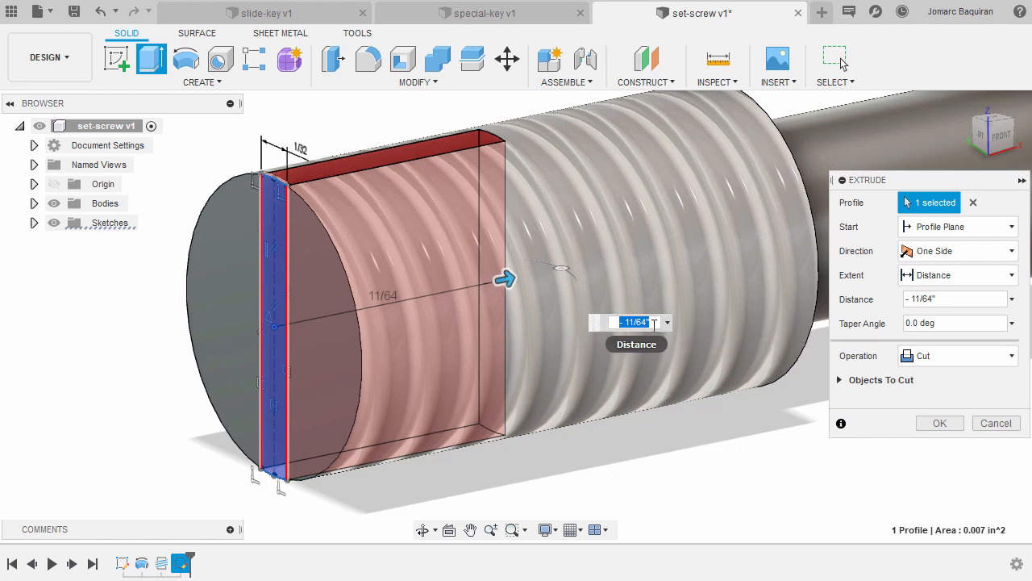
pyautogui.press('BackSpace')
pyautogui.write('-3/6')
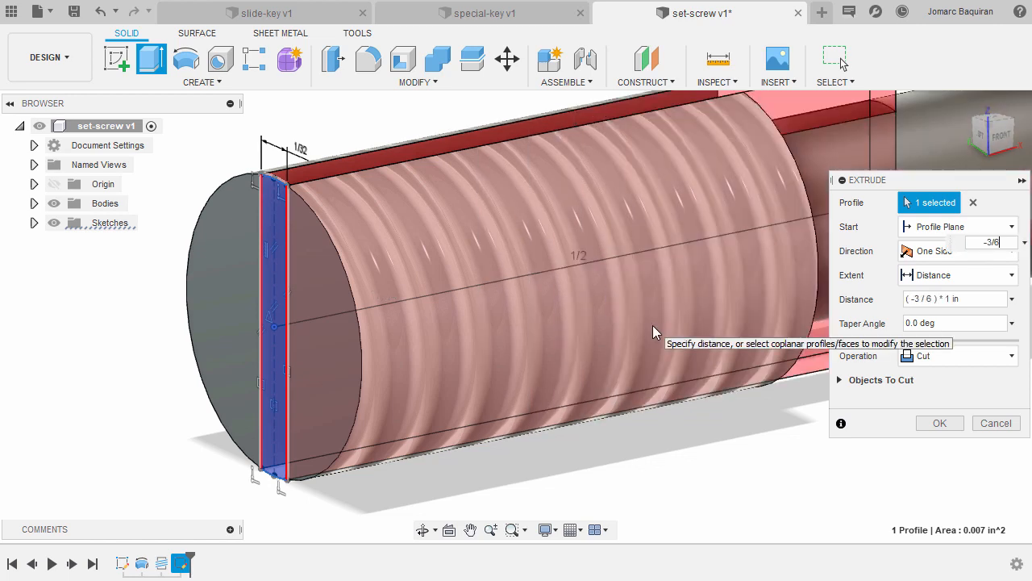
pyautogui.write('4')
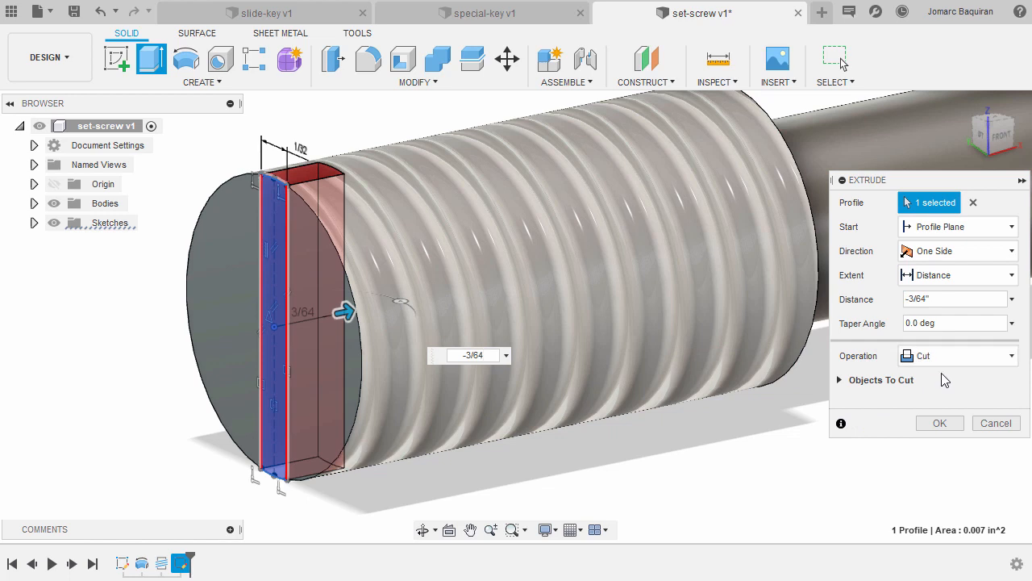
pyautogui.click(840, 381)
pyautogui.click(940, 474)
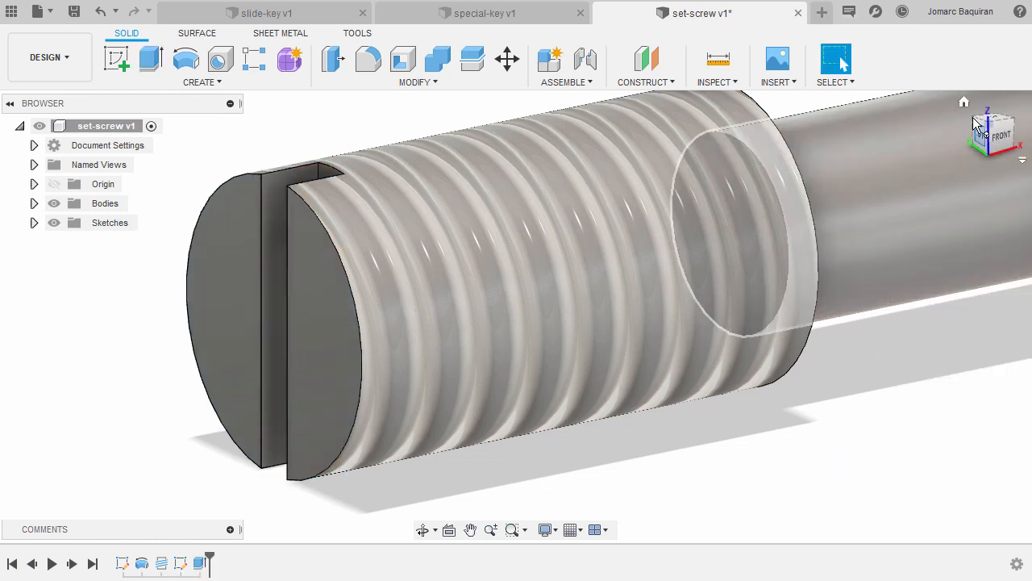
pyautogui.click(966, 104)
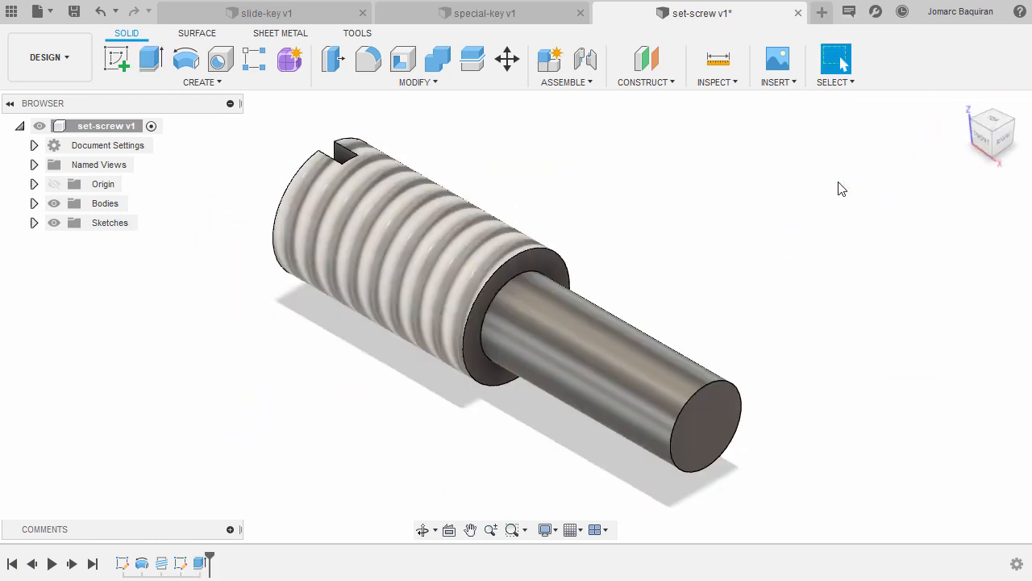